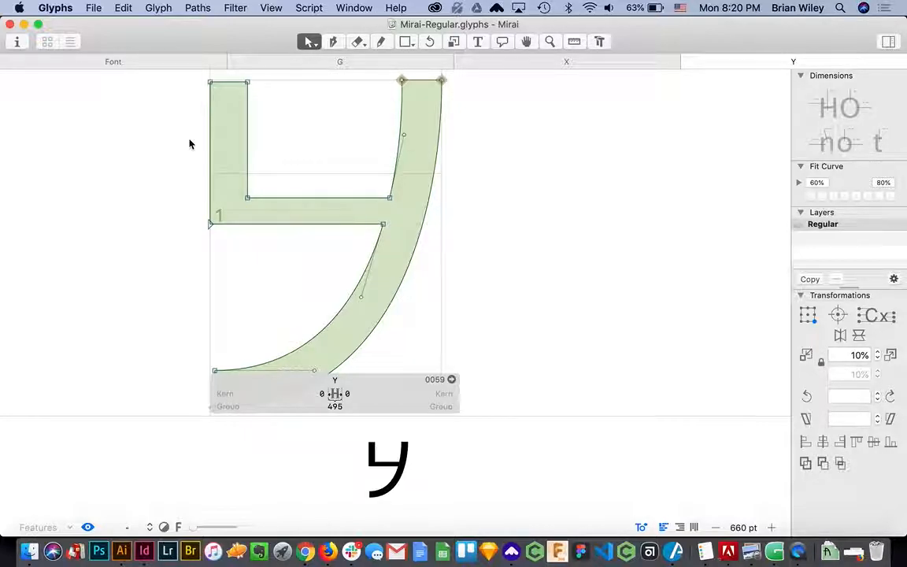
Copy the entire Y outline from Mirai-Regular.glyphs and paste it into the Regular layer of Y in Mirai Test
{"action": "key", "text": "super+a"}
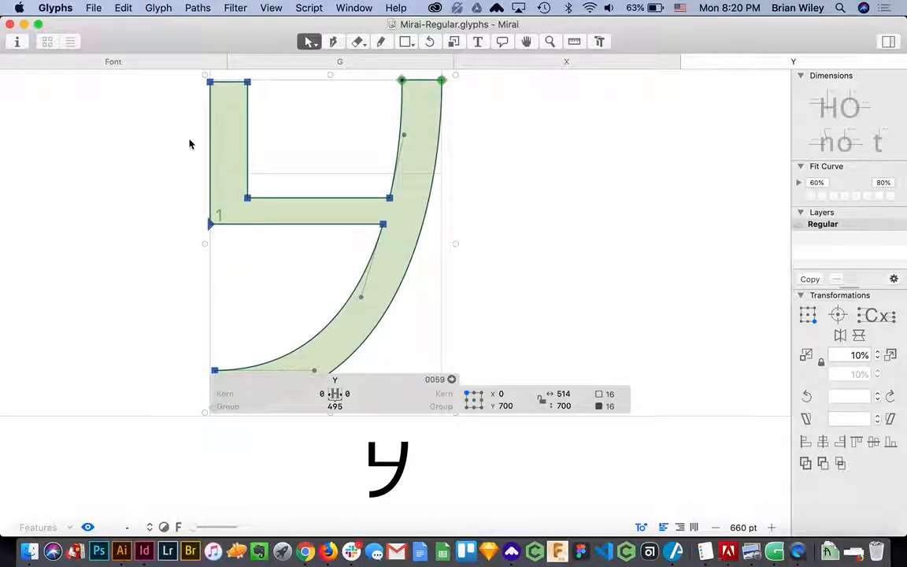
{"action": "left_click", "coordinate": [347, 8]}
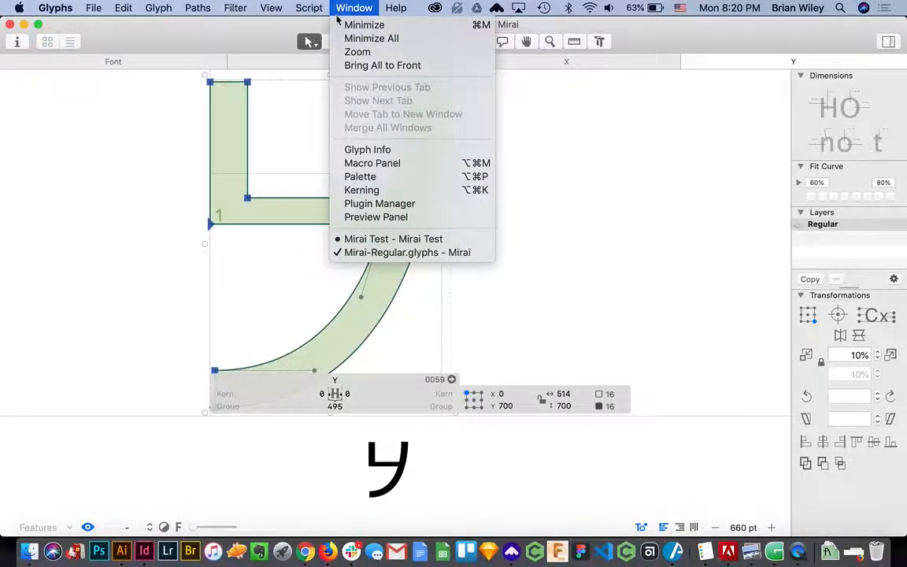
{"action": "left_click", "coordinate": [387, 240]}
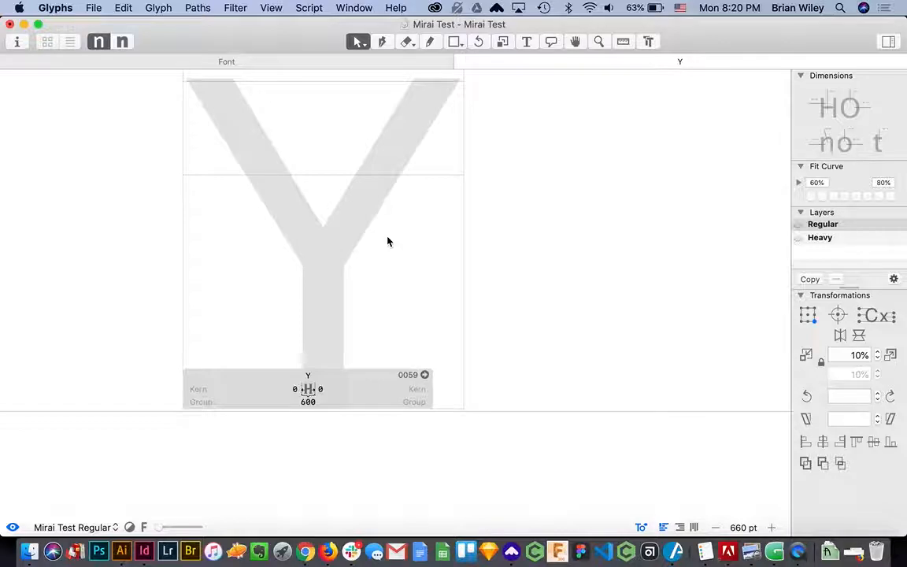
{"action": "key", "text": "super+v"}
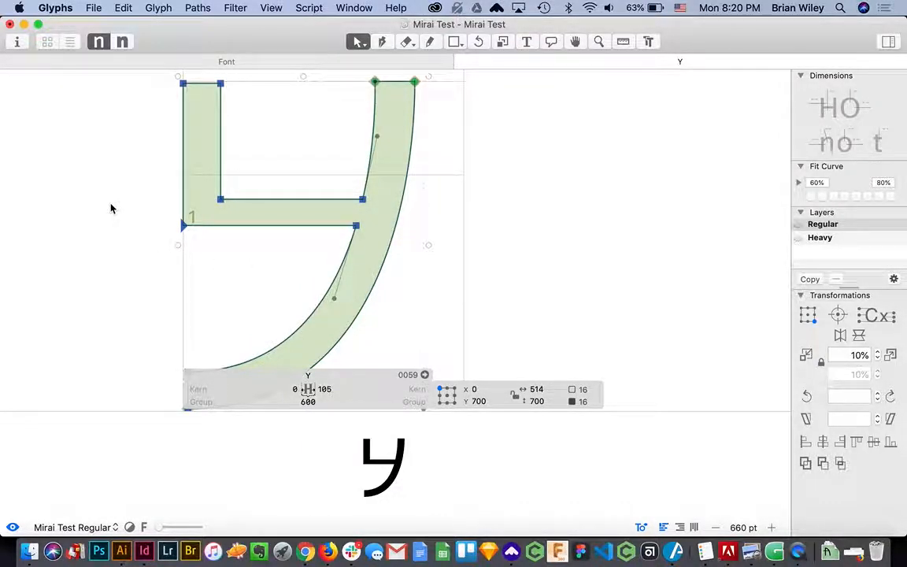
Examine the font info for Mirai Test, comparing the Regular and Heavy settings under both masters and instances
{"action": "left_click", "coordinate": [15, 46]}
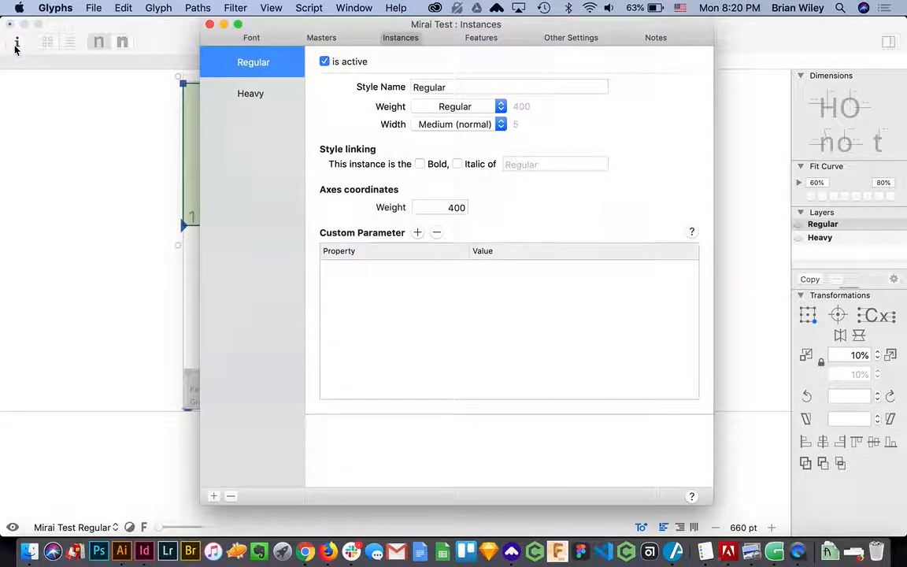
{"action": "left_click", "coordinate": [246, 38]}
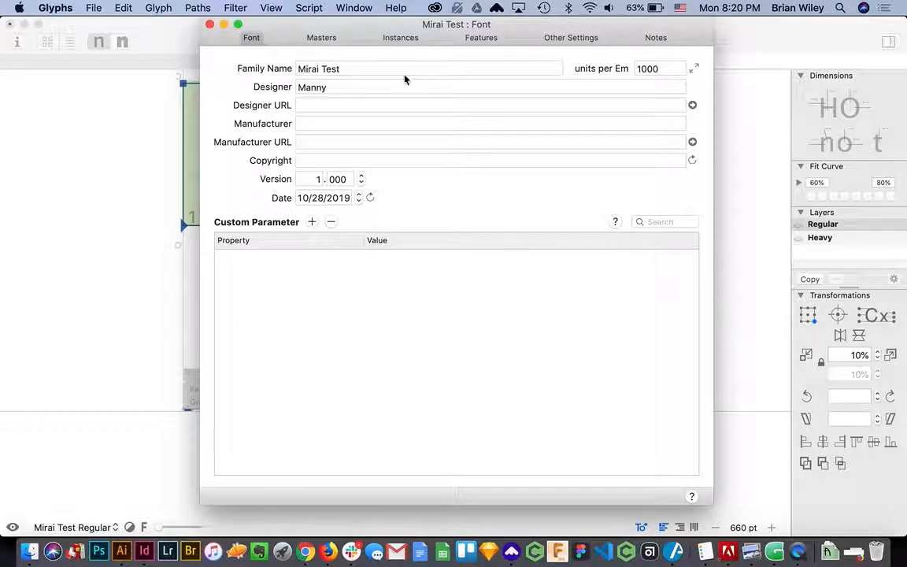
{"action": "left_click", "coordinate": [311, 39]}
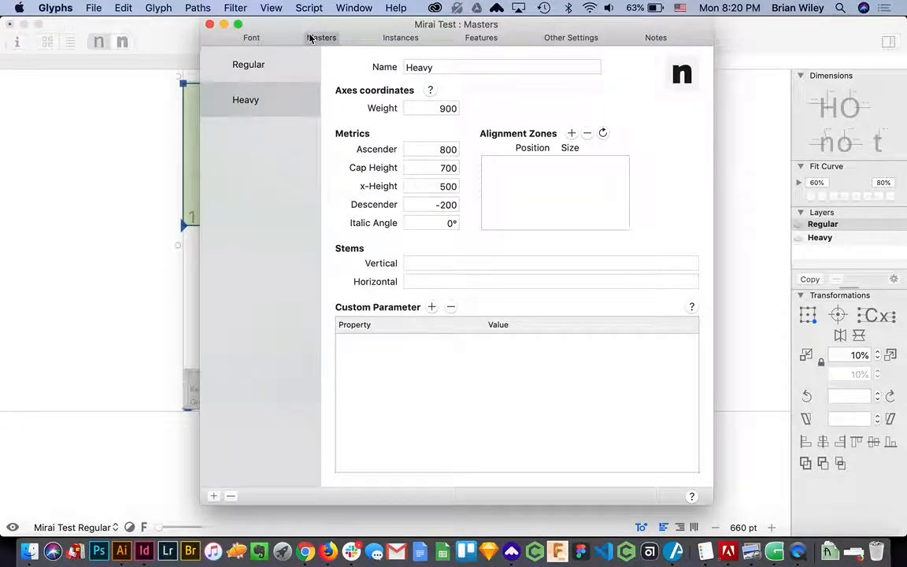
{"action": "left_click", "coordinate": [280, 68]}
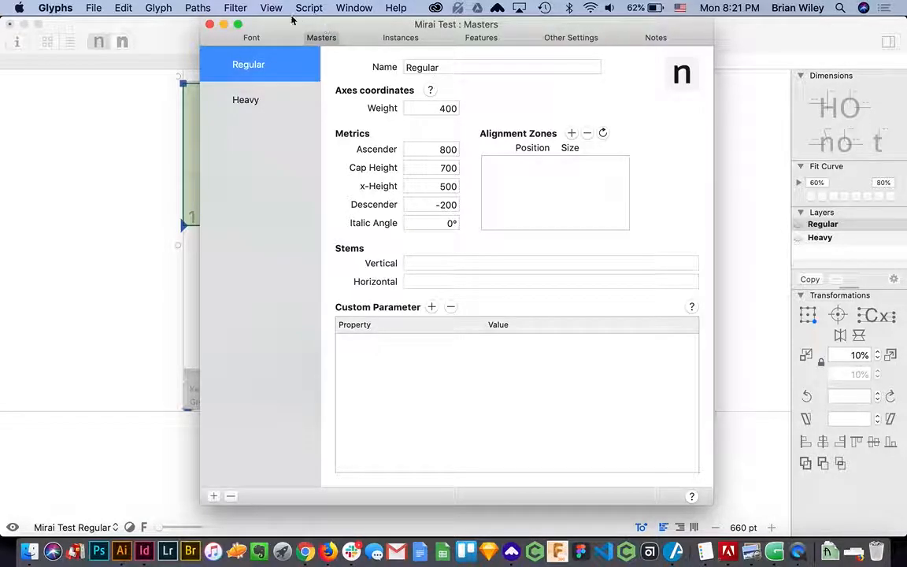
{"action": "left_click_drag", "start_coordinate": [272, 19], "coordinate": [408, 31]}
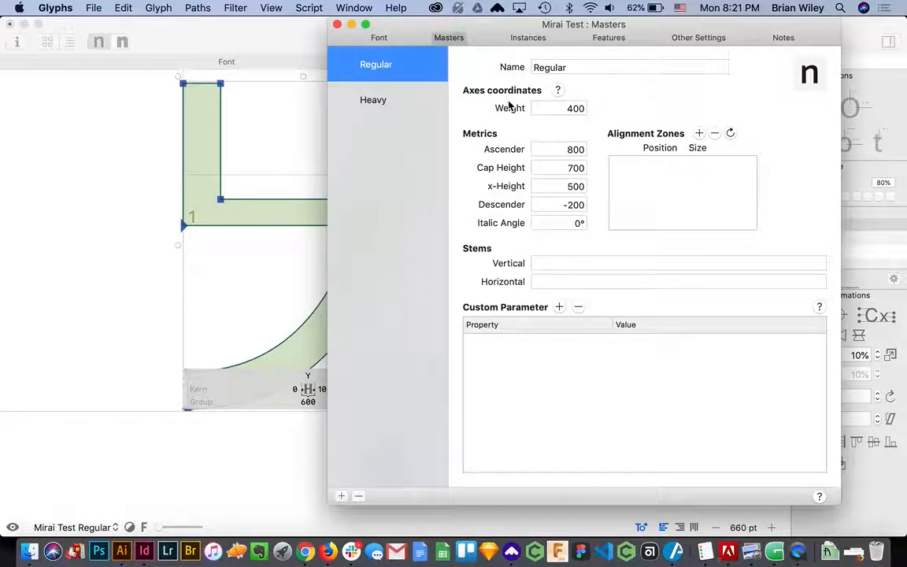
{"action": "left_click", "coordinate": [366, 100]}
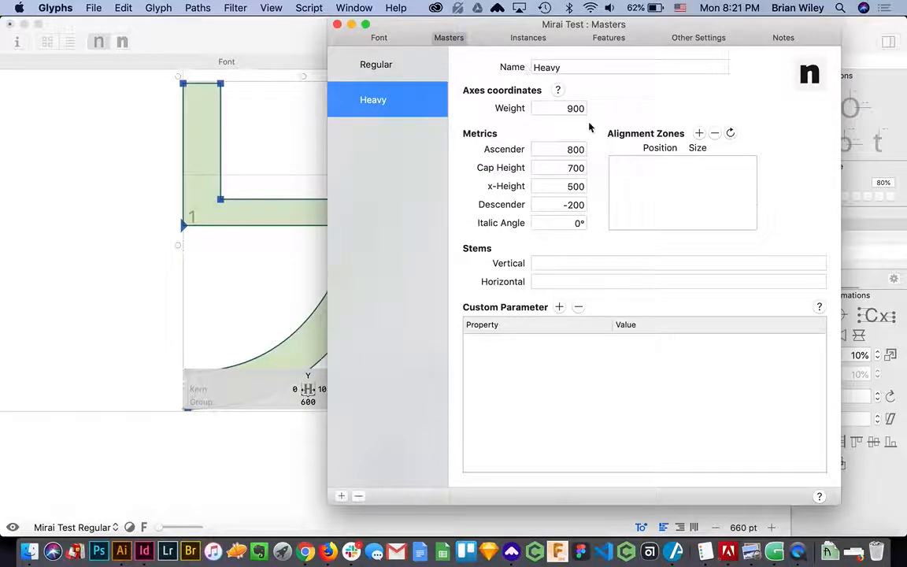
{"action": "left_click", "coordinate": [525, 37]}
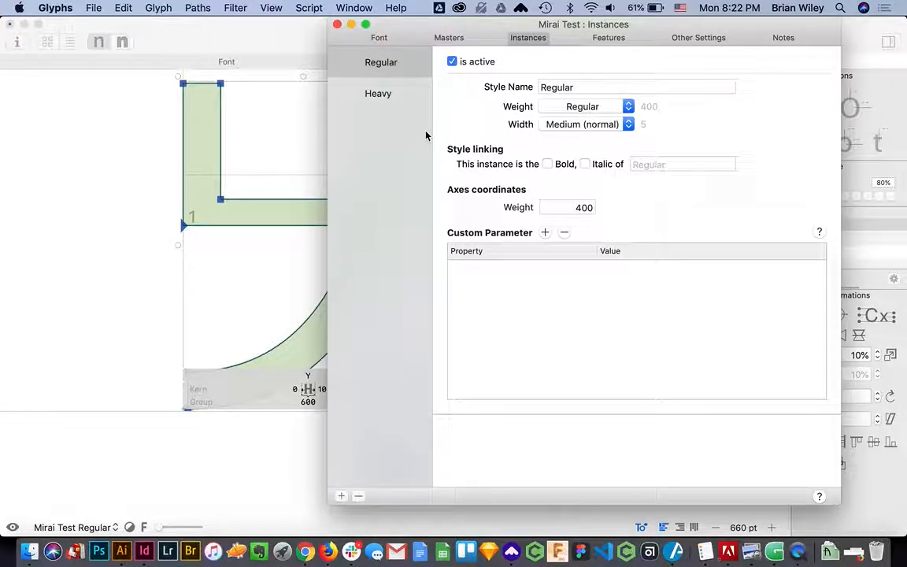
{"action": "left_click", "coordinate": [372, 92]}
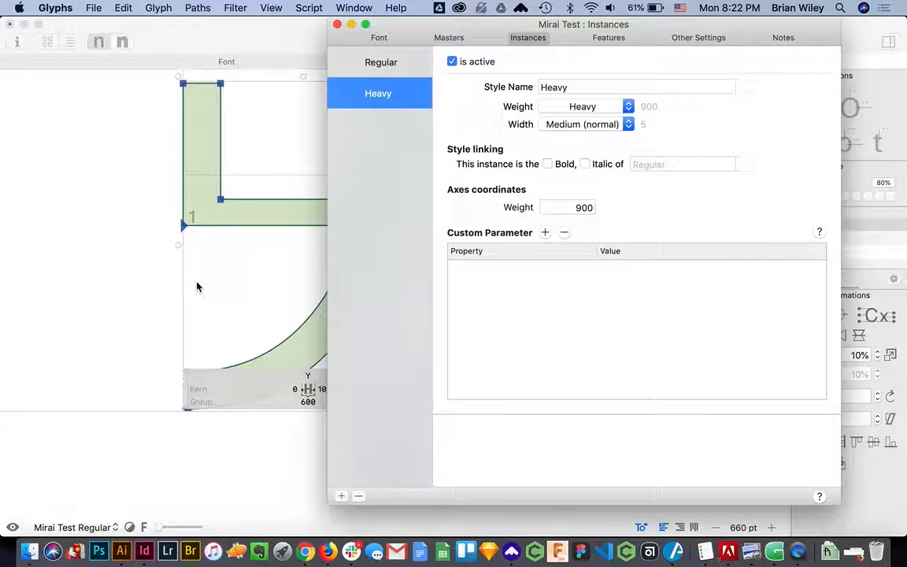
{"action": "key", "text": "super+w"}
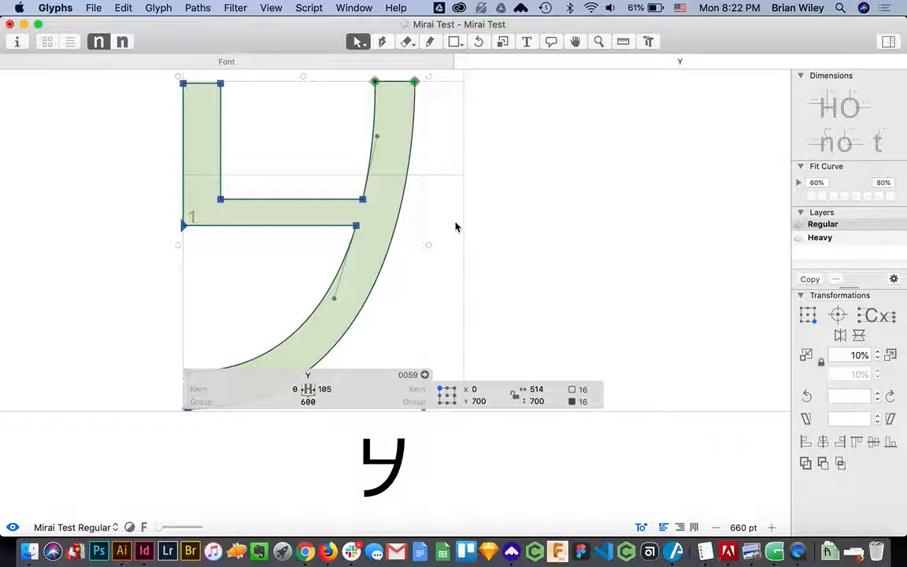
Reconnect the two nodes where the crossbar meets the curved stroke, separating the Y into overlapping contours
{"action": "scroll", "coordinate": [454, 226], "scroll_direction": "down", "scroll_amount": 2}
{"action": "scroll", "coordinate": [454, 227], "scroll_direction": "left", "scroll_amount": 1}
{"action": "scroll", "coordinate": [455, 226], "scroll_direction": "up", "scroll_amount": 2}
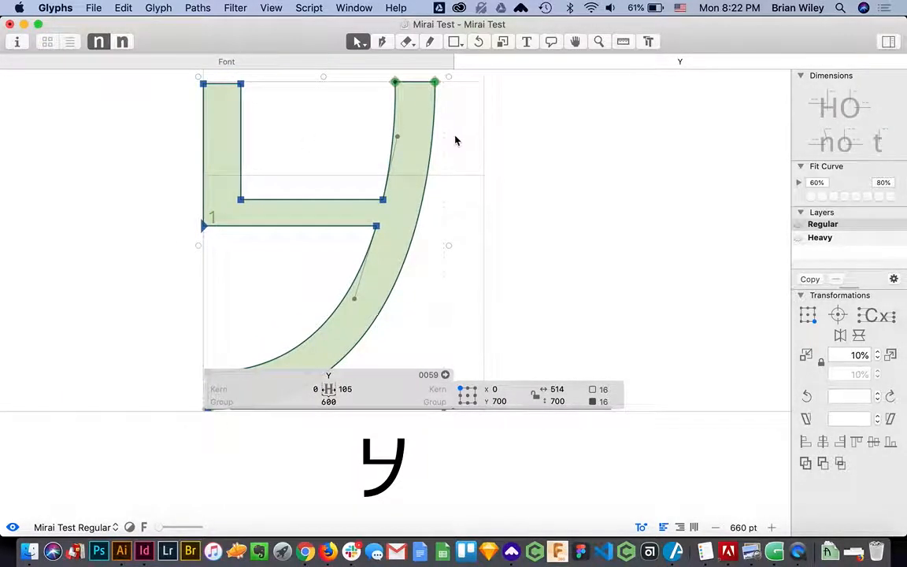
{"action": "left_click", "coordinate": [493, 174]}
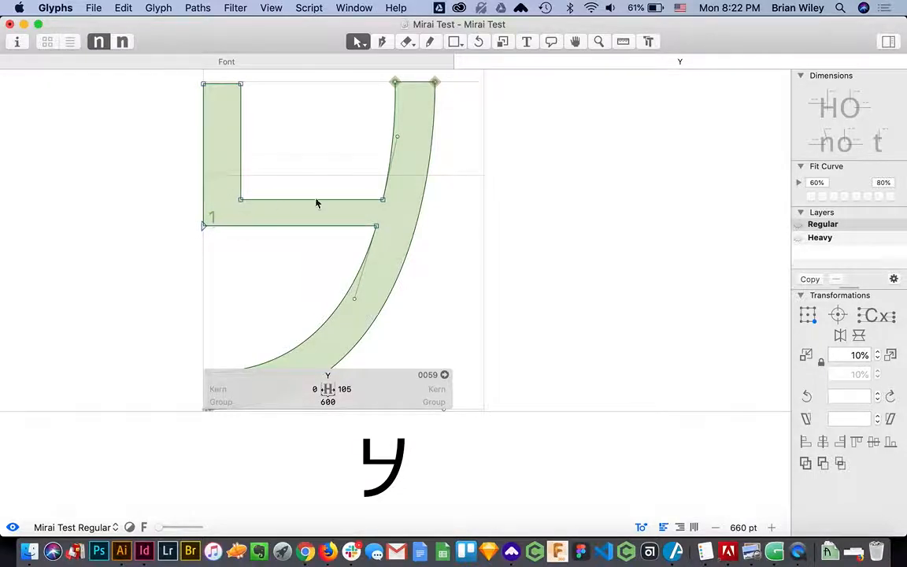
{"action": "left_click", "coordinate": [383, 200]}
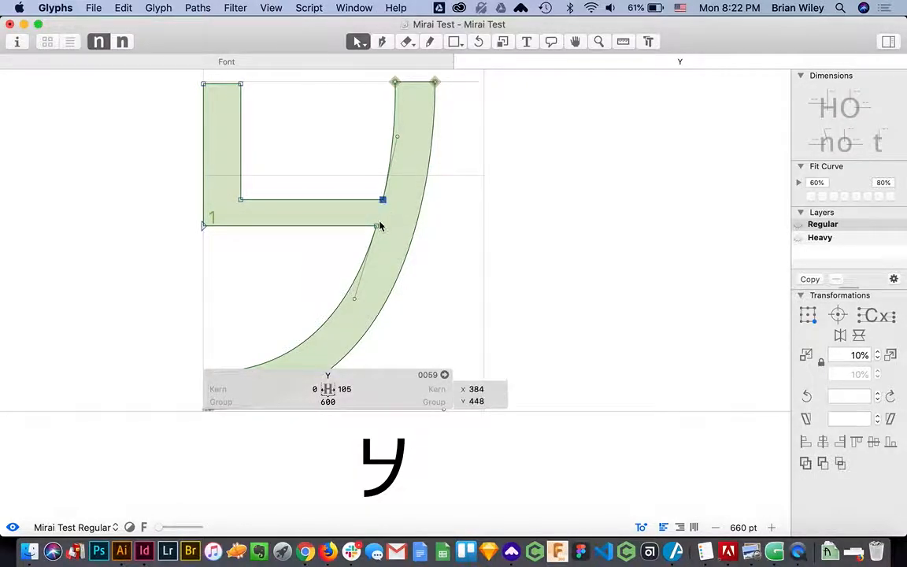
{"action": "left_click", "coordinate": [377, 228], "text": "shift"}
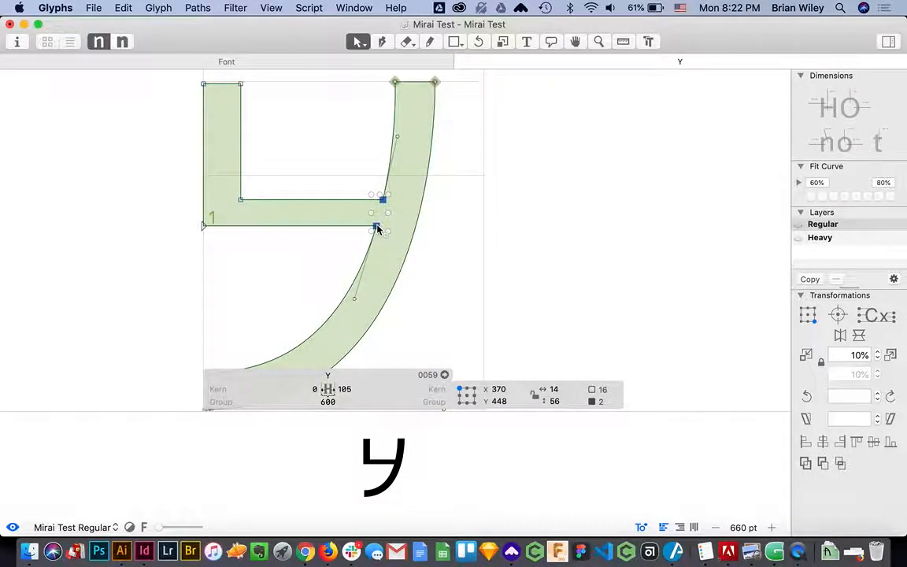
{"action": "right_click", "coordinate": [377, 228]}
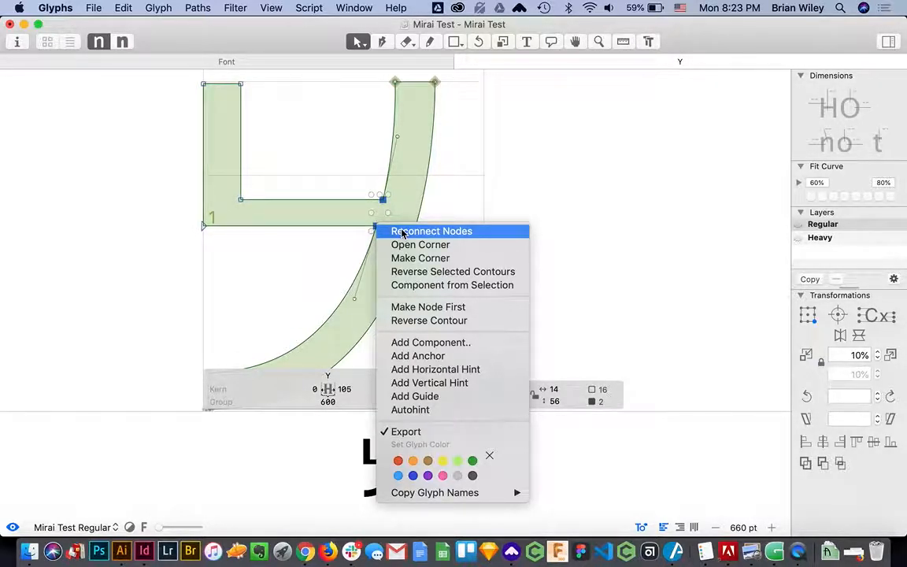
{"action": "left_click", "coordinate": [402, 231]}
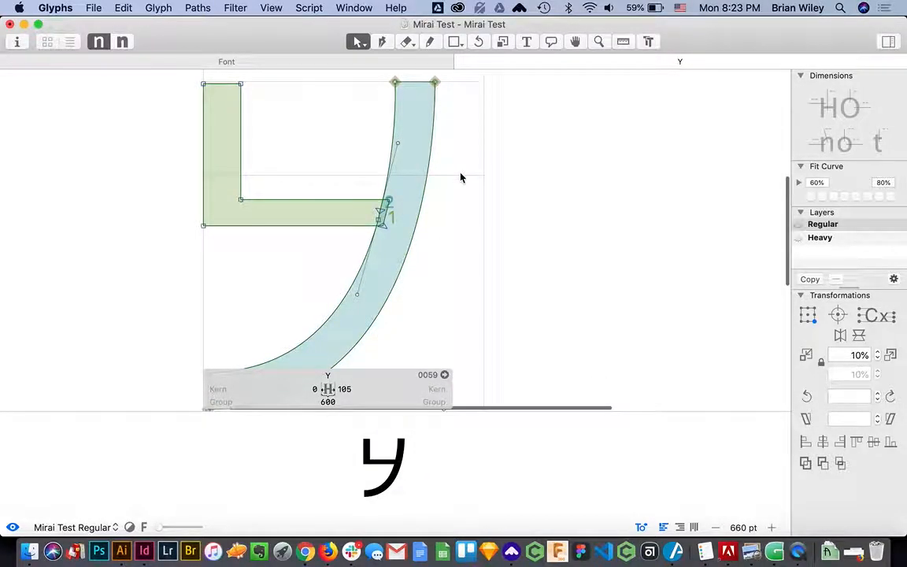
Try to delete both extra nodes together on the curved stroke's inner edge at the crossbar, and undo the deletion
{"action": "scroll", "coordinate": [462, 152], "scroll_direction": "down", "scroll_amount": 1}
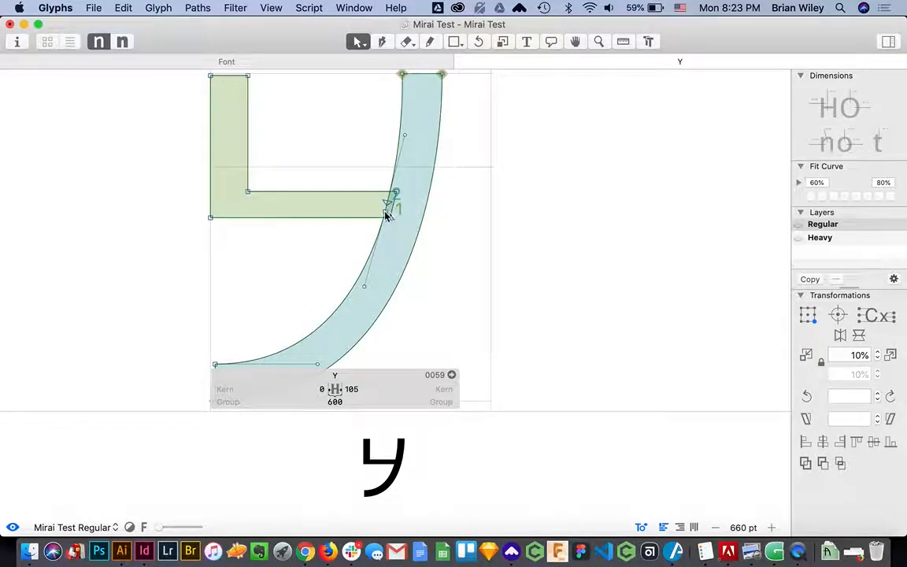
{"action": "scroll", "coordinate": [566, 133], "scroll_direction": "left", "scroll_amount": 1}
{"action": "scroll", "coordinate": [567, 133], "scroll_direction": "up", "scroll_amount": 1}
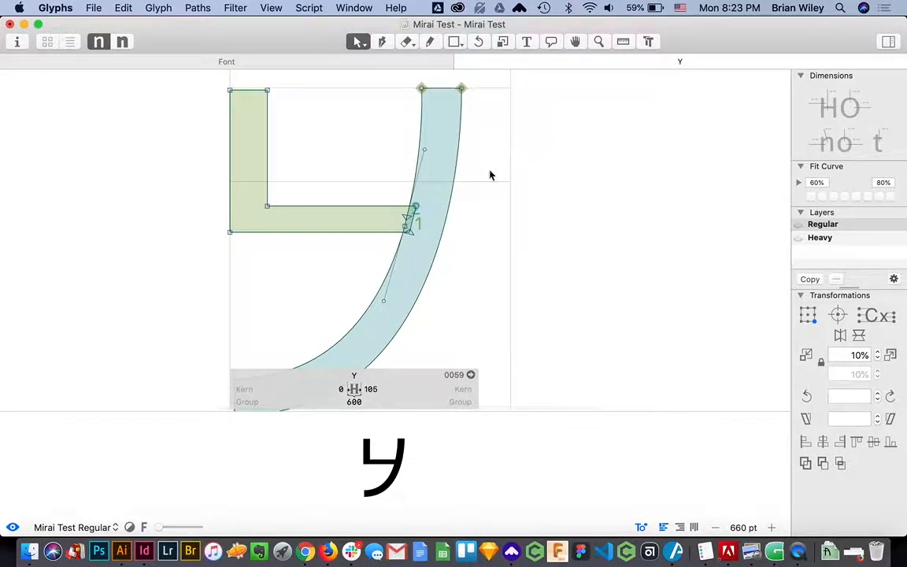
{"action": "left_click", "coordinate": [405, 228]}
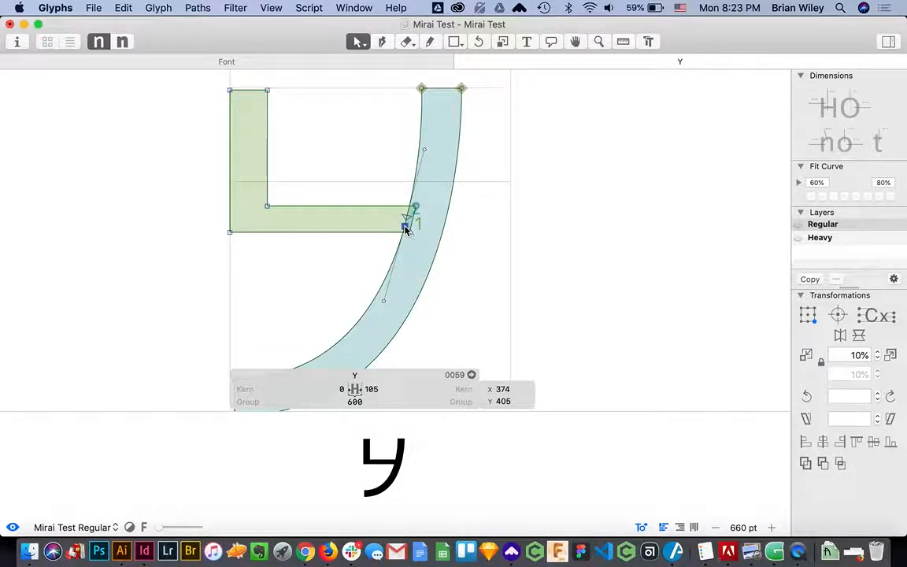
{"action": "left_click", "coordinate": [409, 223], "text": "shift"}
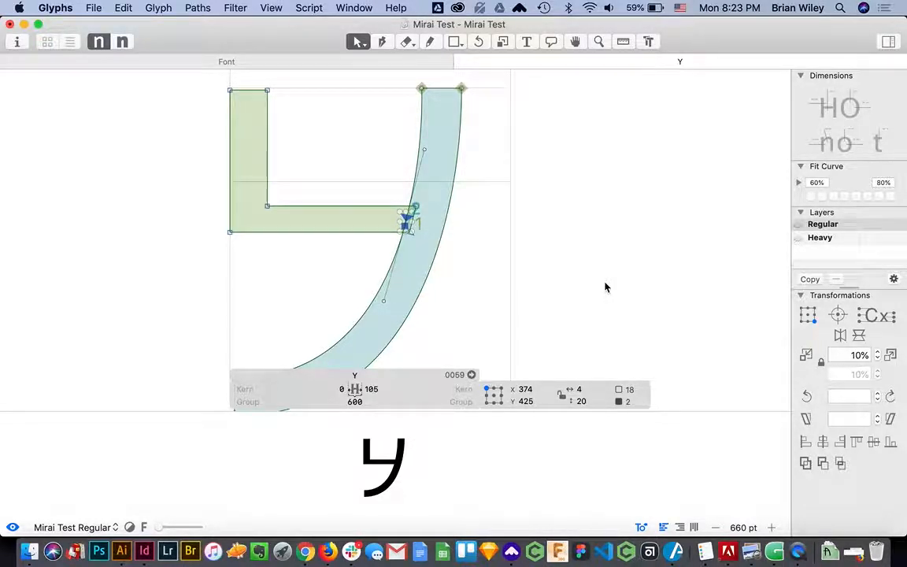
{"action": "key", "text": "Delete"}
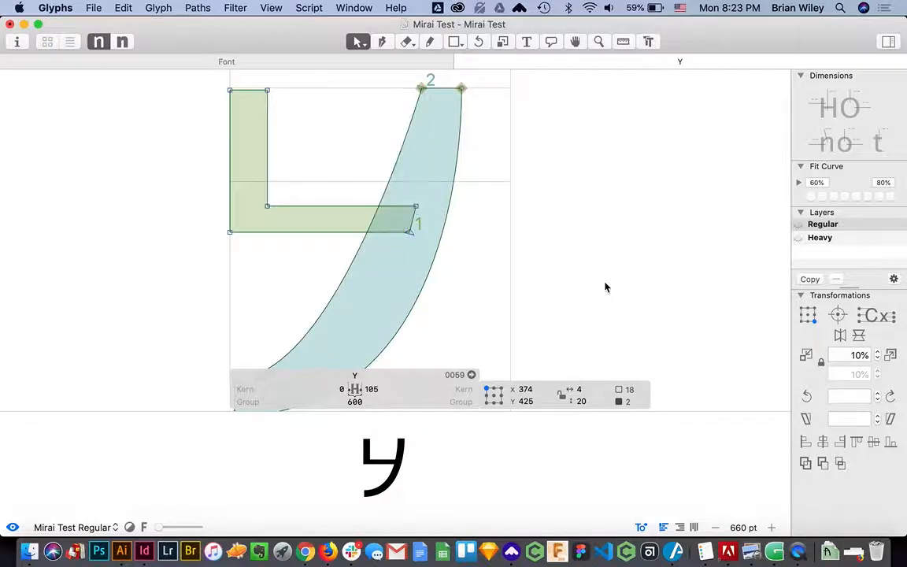
{"action": "key", "text": "super+z"}
Delete only the lower extra node on the curved stroke's inner edge beside the crossbar
{"action": "left_click", "coordinate": [425, 226]}
{"action": "left_click", "coordinate": [406, 227]}
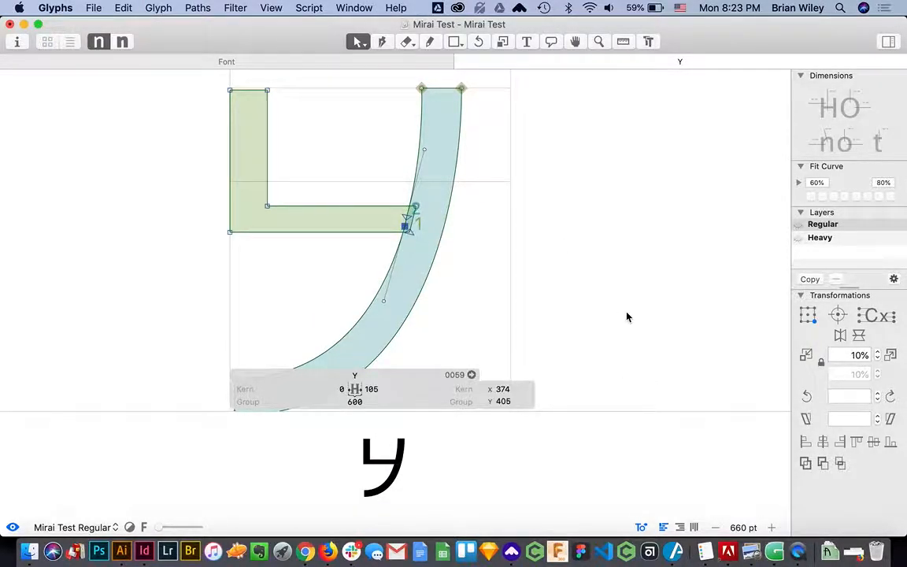
{"action": "key", "text": "Delete"}
Try to delete the remaining start node on the curved stroke's inner edge, undoing each deletion
{"action": "left_click", "coordinate": [406, 220]}
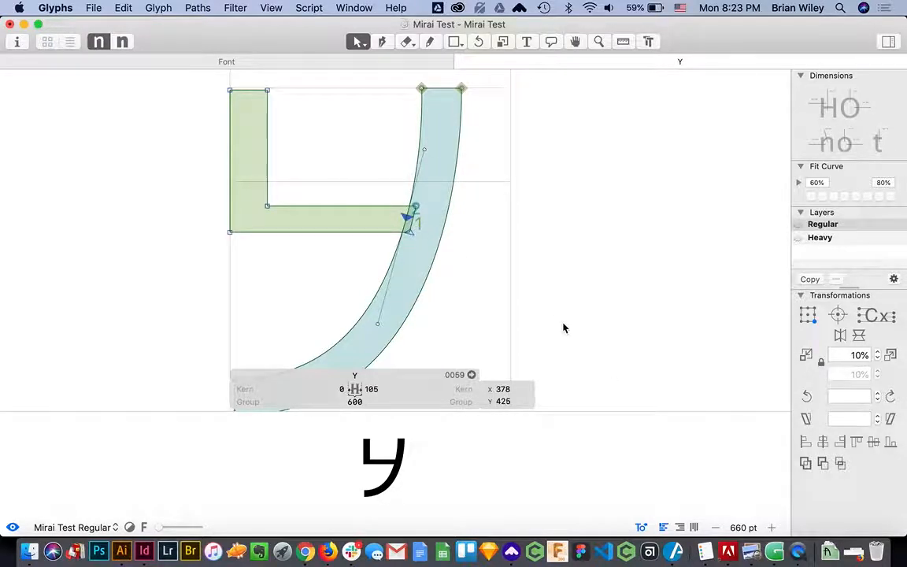
{"action": "key", "text": "Delete"}
{"action": "key", "text": "super+z"}
{"action": "key", "text": "Delete"}
{"action": "key", "text": "super+z"}
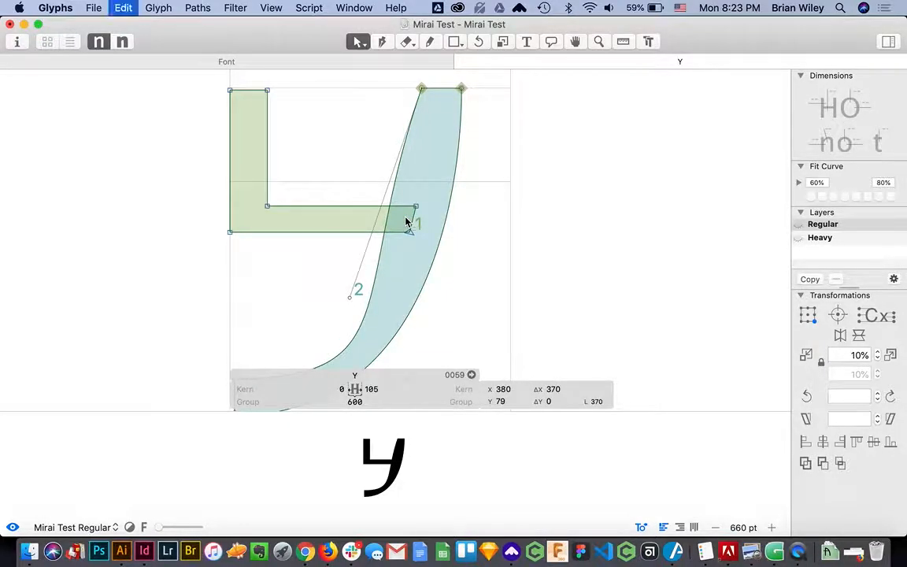
Try to reverse the direction of the curved stroke's contour, and undo the reversal
{"action": "right_click", "coordinate": [406, 223]}
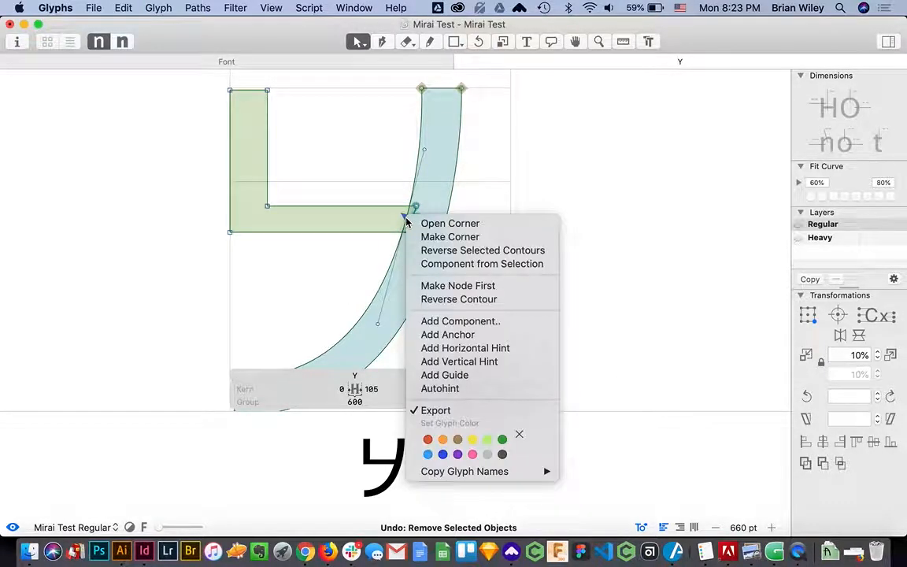
{"action": "left_click", "coordinate": [440, 250]}
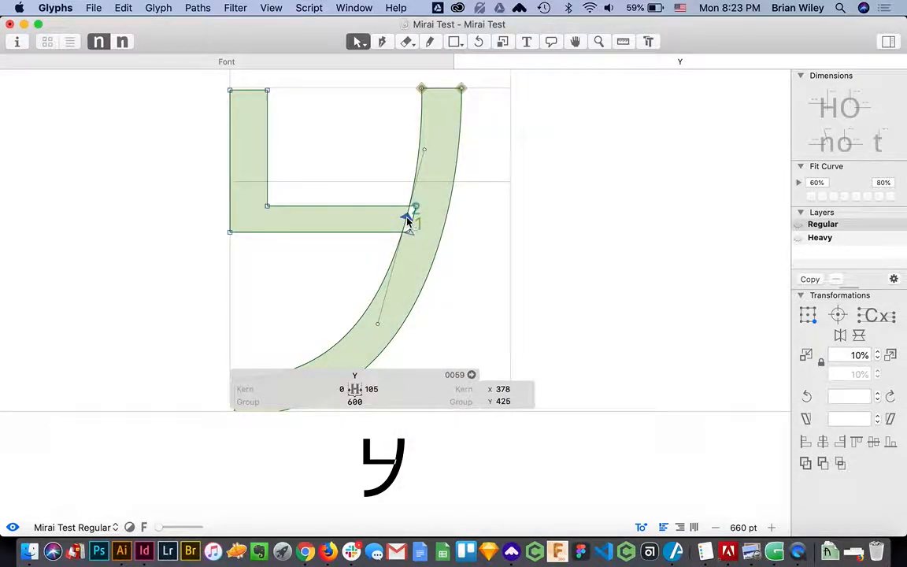
{"action": "key", "text": "super+z"}
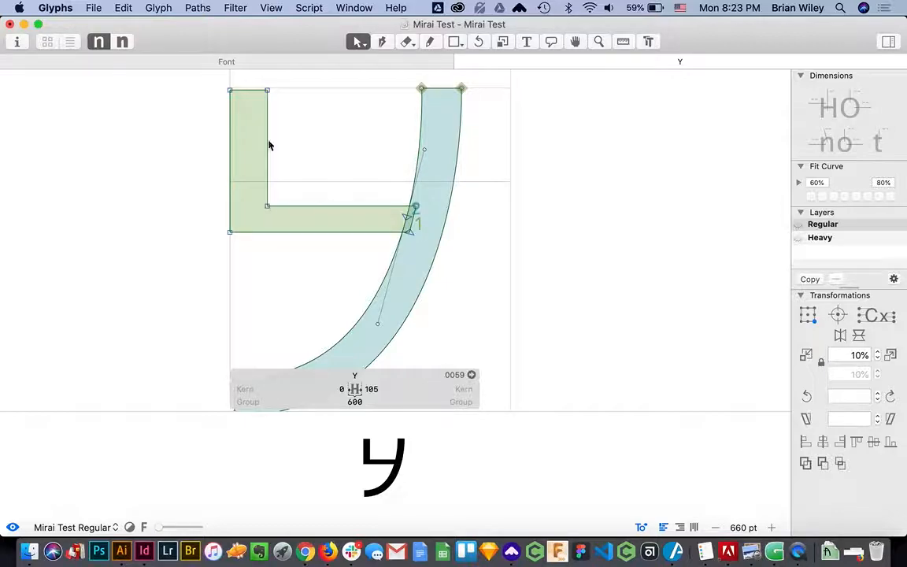
Try to split the vertical stem from the crossbar by reconnecting their inner and outer corner nodes, and undo it
{"action": "left_click", "coordinate": [383, 43]}
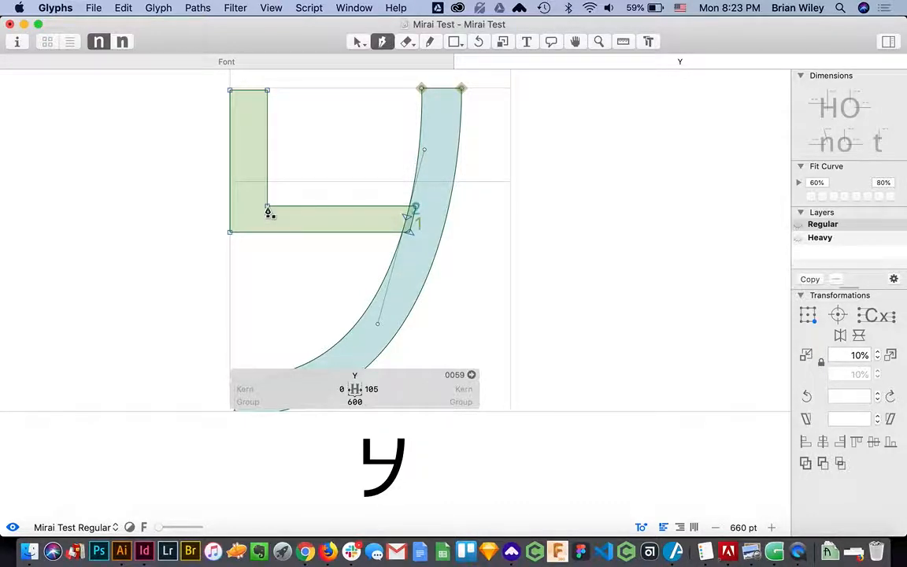
{"action": "left_click", "coordinate": [358, 42]}
{"action": "left_click", "coordinate": [267, 206]}
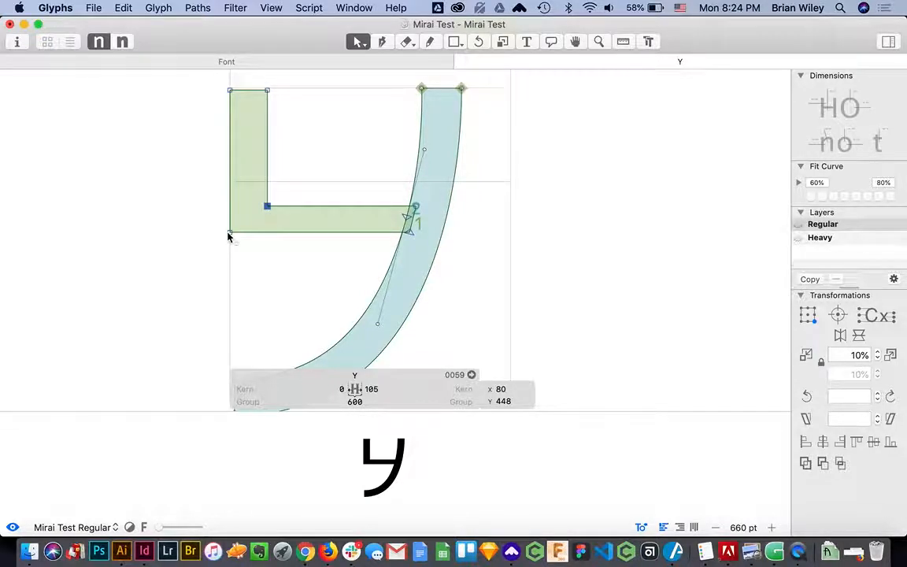
{"action": "left_click", "coordinate": [229, 233], "text": "shift"}
{"action": "right_click", "coordinate": [229, 234]}
{"action": "left_click", "coordinate": [288, 236]}
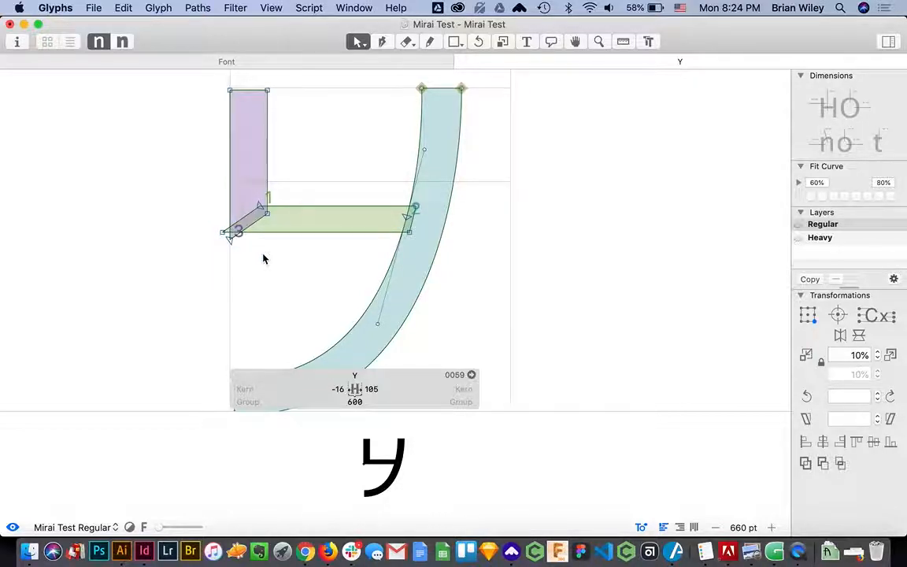
{"action": "key", "text": "super+z"}
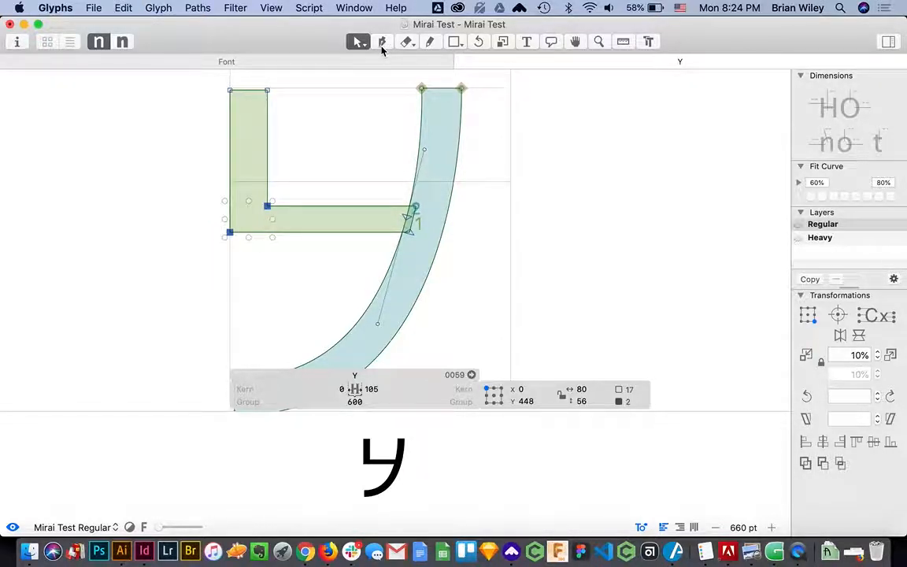
Add a node on the crossbar's lower edge beneath the inner corner and reconnect it with the corner node to split off the stem
{"action": "left_click", "coordinate": [163, 187]}
{"action": "left_click", "coordinate": [382, 41]}
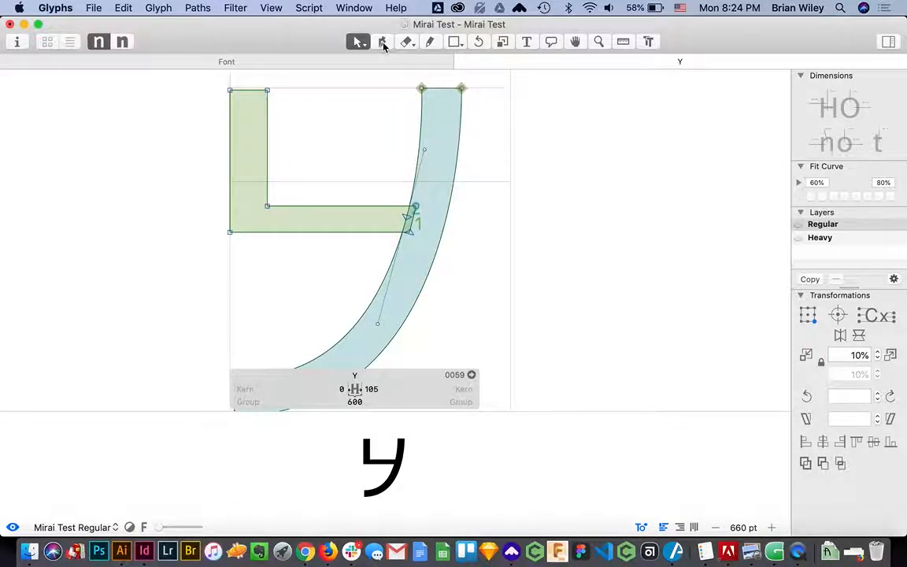
{"action": "left_click", "coordinate": [266, 233]}
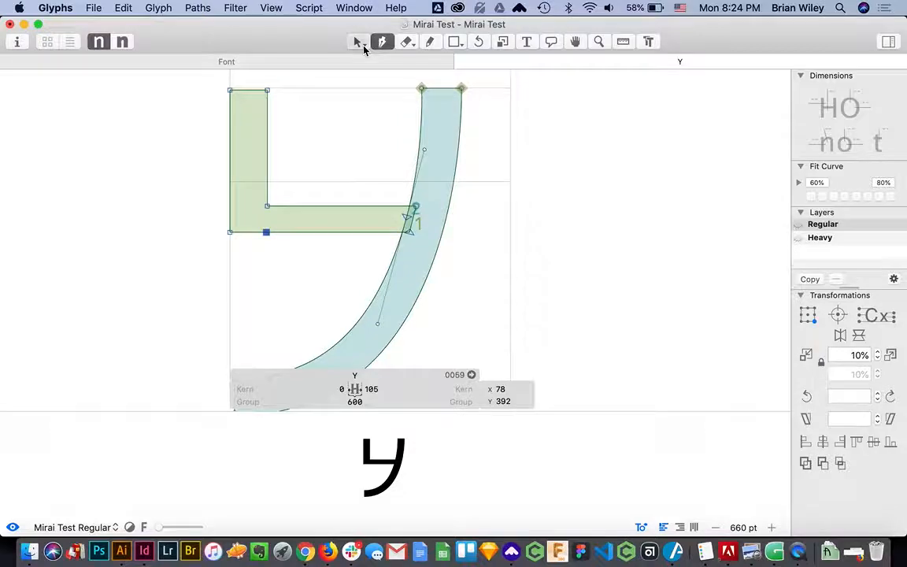
{"action": "left_click", "coordinate": [358, 42]}
{"action": "left_click", "coordinate": [266, 207], "text": "shift"}
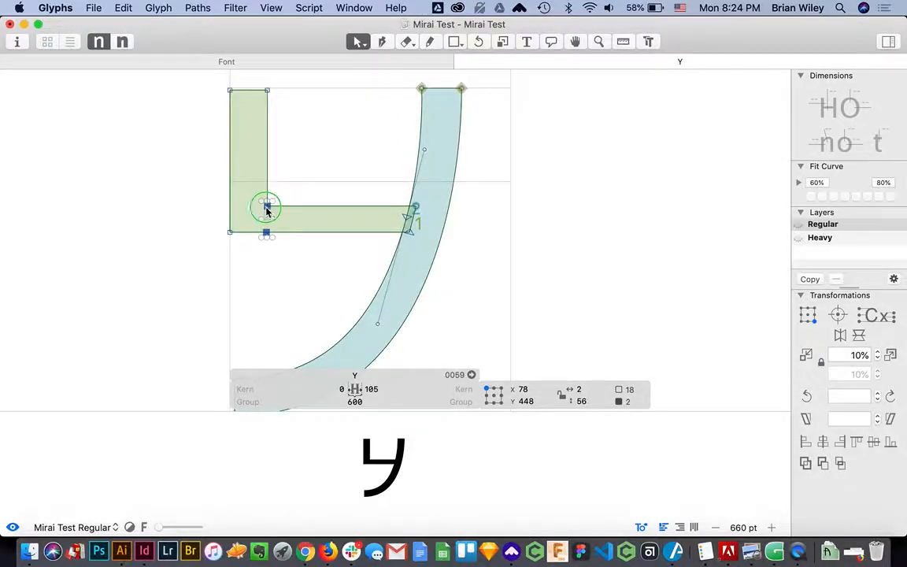
{"action": "right_click", "coordinate": [266, 209]}
{"action": "left_click", "coordinate": [299, 214]}
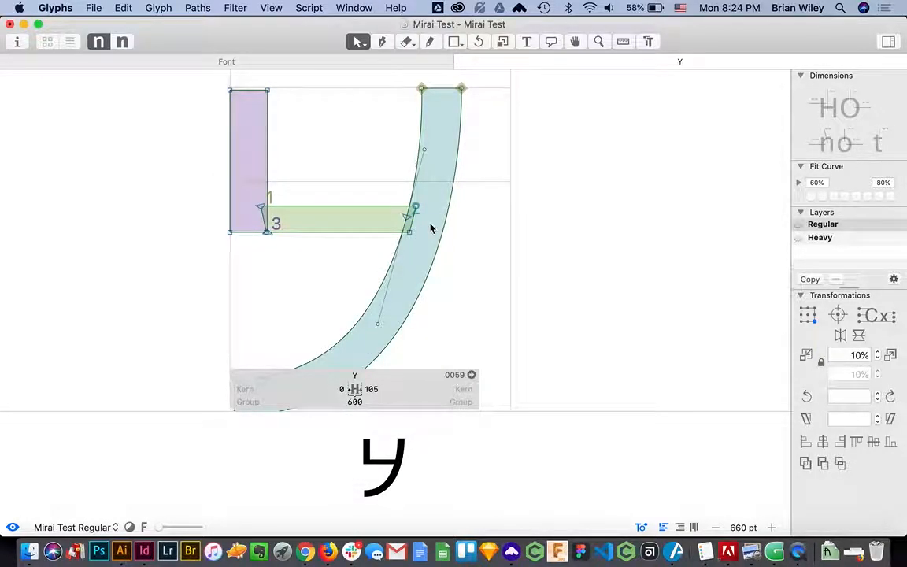
Try to delete the curved stroke's start node beside the crossbar, and undo the deletion
{"action": "left_click", "coordinate": [406, 220]}
{"action": "key", "text": "BackSpace"}
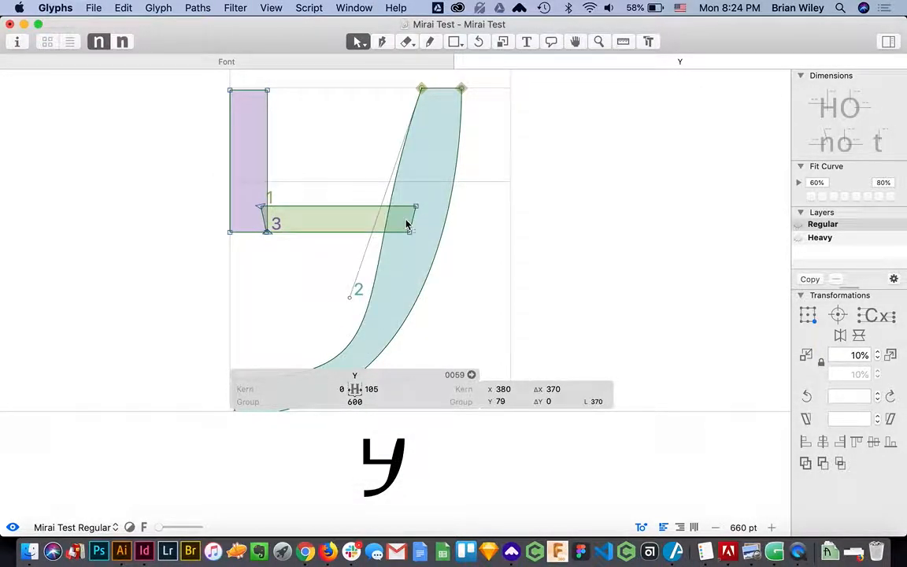
{"action": "key", "text": "super+z"}
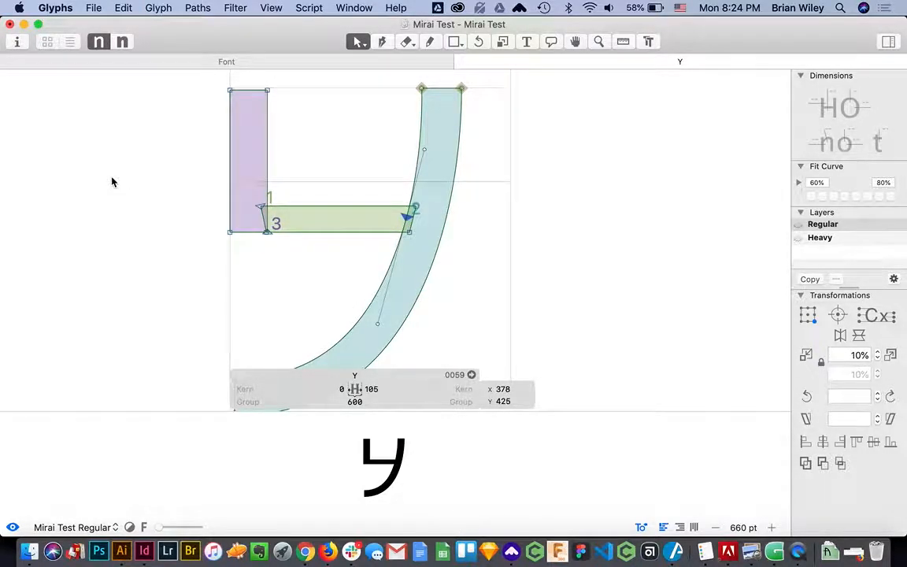
Inspect the separated stem, crossbar and curved stroke of the Y in the Regular master
{"action": "scroll", "coordinate": [111, 180], "scroll_direction": "down", "scroll_amount": 2}
{"action": "scroll", "coordinate": [111, 180], "scroll_direction": "left", "scroll_amount": 2}
{"action": "scroll", "coordinate": [111, 180], "scroll_direction": "up", "scroll_amount": 2}
{"action": "scroll", "coordinate": [111, 180], "scroll_direction": "down", "scroll_amount": 3}
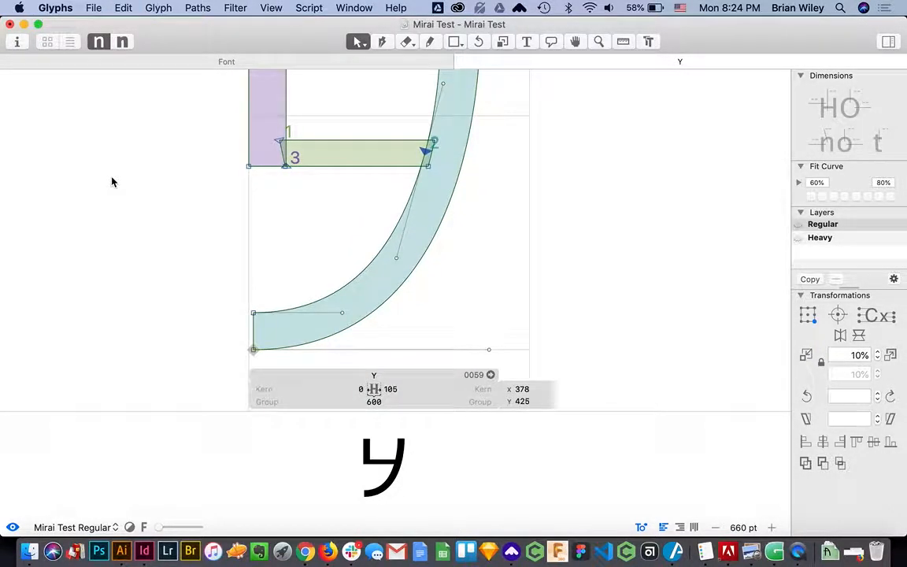
{"action": "scroll", "coordinate": [111, 180], "scroll_direction": "up", "scroll_amount": 3}
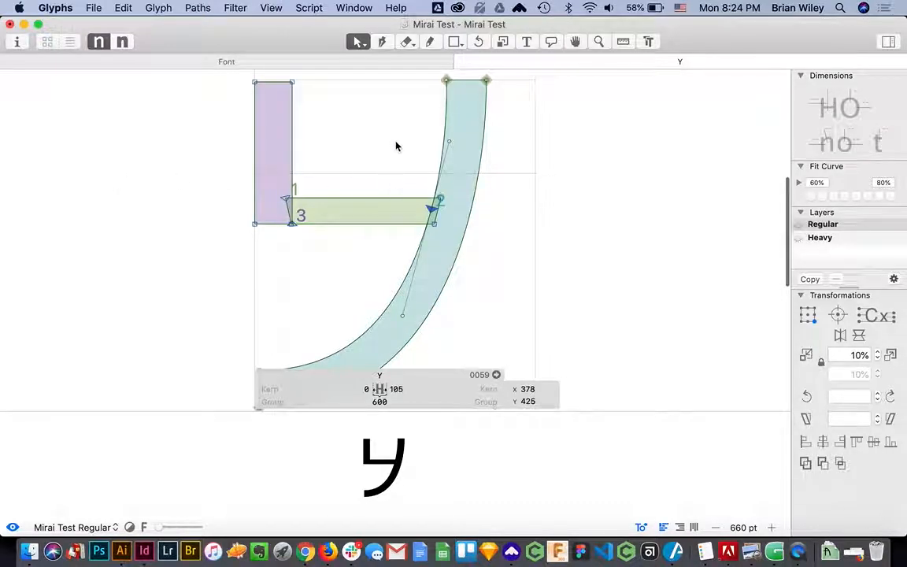
{"action": "left_click", "coordinate": [514, 215]}
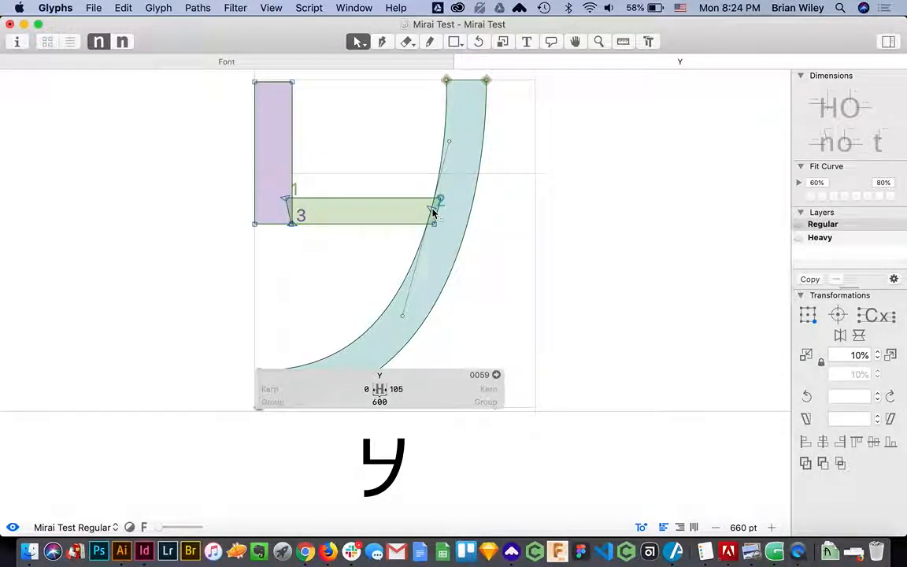
{"action": "scroll", "coordinate": [628, 322], "scroll_direction": "down", "scroll_amount": 2}
{"action": "scroll", "coordinate": [628, 321], "scroll_direction": "left", "scroll_amount": 1}
{"action": "scroll", "coordinate": [628, 321], "scroll_direction": "up", "scroll_amount": 1}
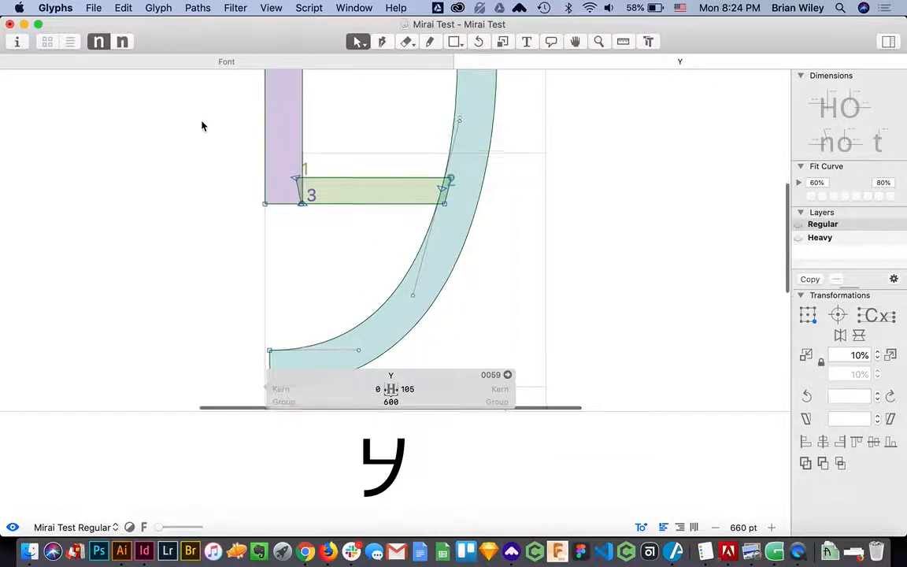
Copy all the Y outlines from the Regular master and paste them into the Heavy master
{"action": "scroll", "coordinate": [201, 125], "scroll_direction": "up", "scroll_amount": 2}
{"action": "scroll", "coordinate": [201, 125], "scroll_direction": "right", "scroll_amount": 1}
{"action": "key", "text": "super+a"}
{"action": "key", "text": "super+c"}
{"action": "left_click", "coordinate": [124, 43]}
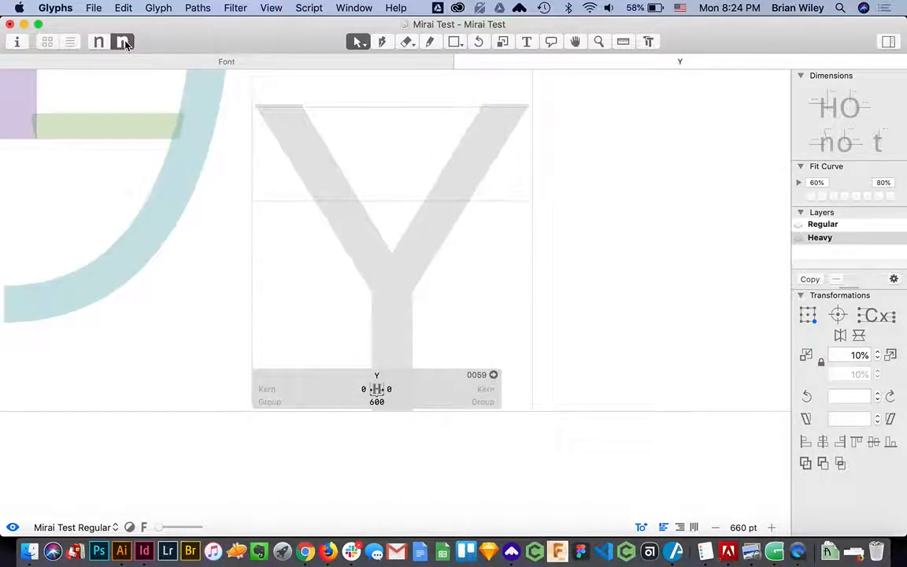
{"action": "key", "text": "super+v"}
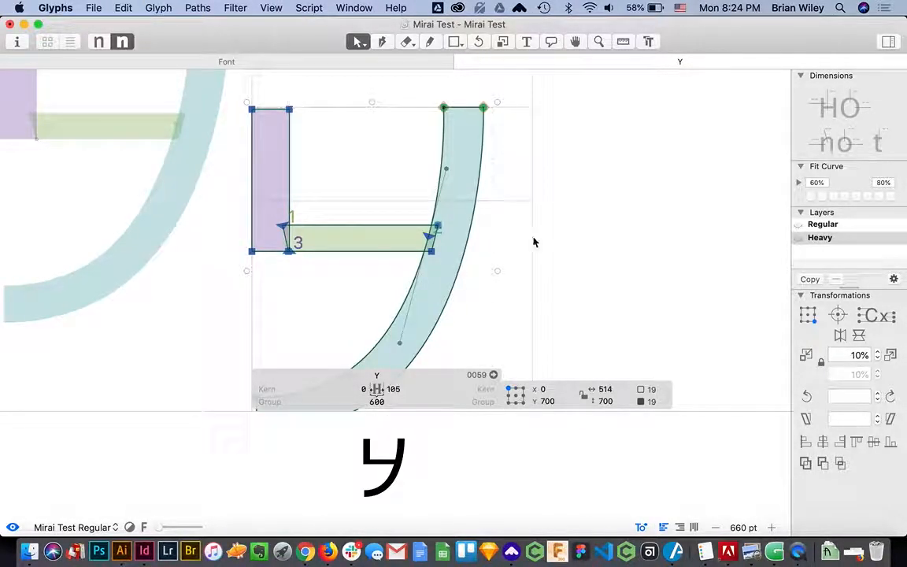
{"action": "left_click", "coordinate": [517, 146]}
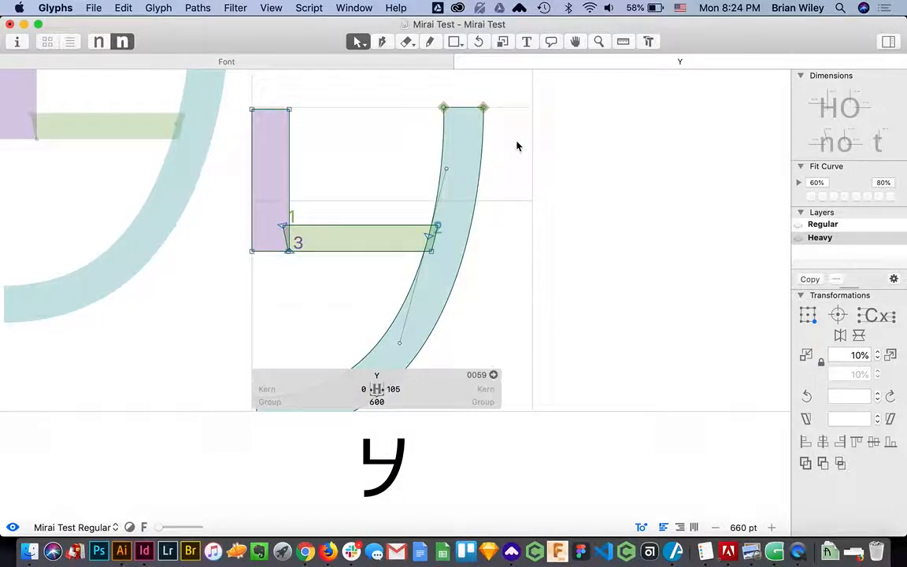
Move the two inner-edge nodes of the Heavy master's vertical stem to X 160
{"action": "left_click", "coordinate": [289, 109]}
{"action": "left_click", "coordinate": [289, 251], "text": "shift"}
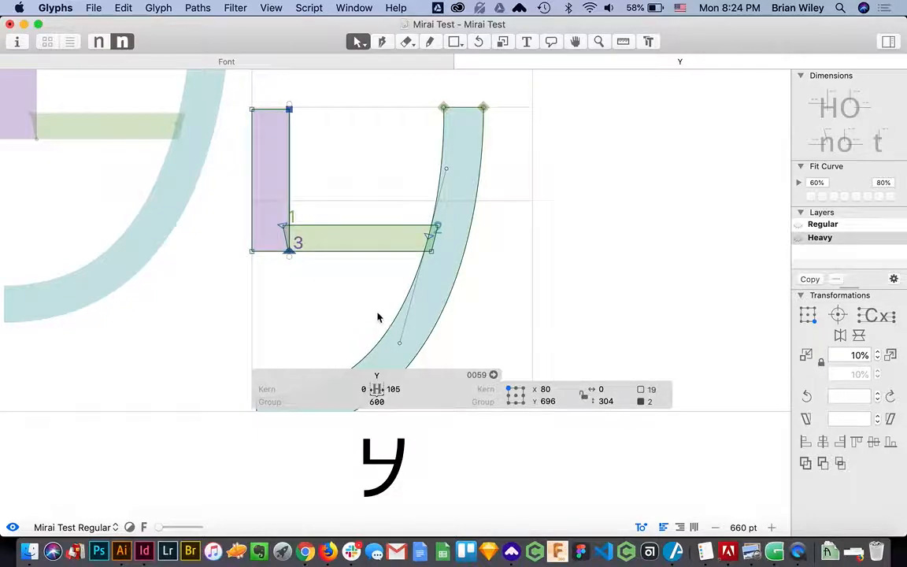
{"action": "left_click", "coordinate": [543, 389]}
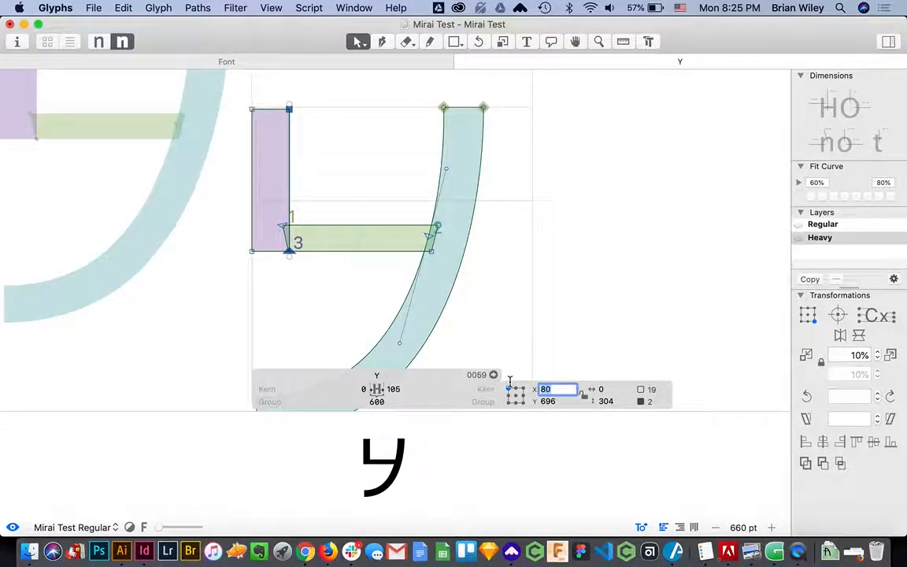
{"action": "type", "text": "160"}
{"action": "key", "text": "Tab"}
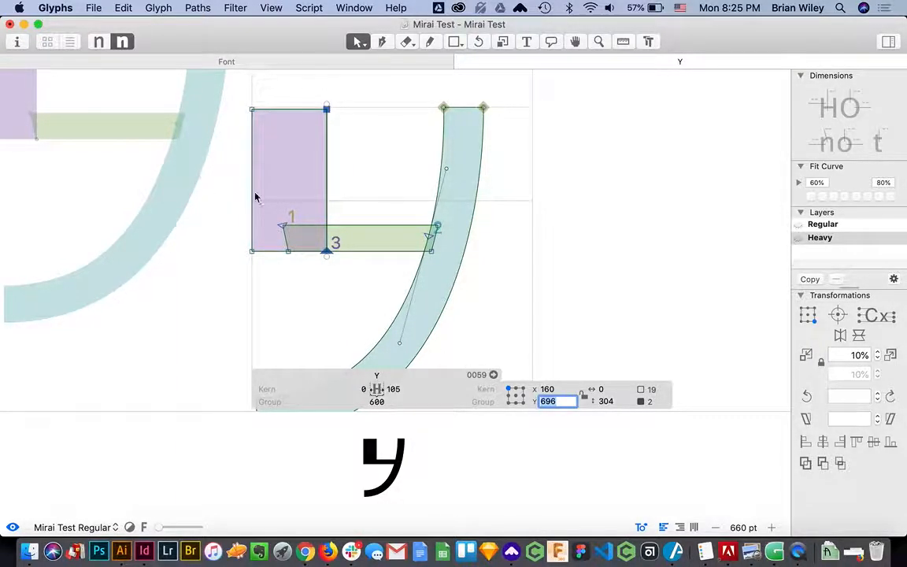
{"action": "scroll", "coordinate": [392, 206], "scroll_direction": "down", "scroll_amount": 3}
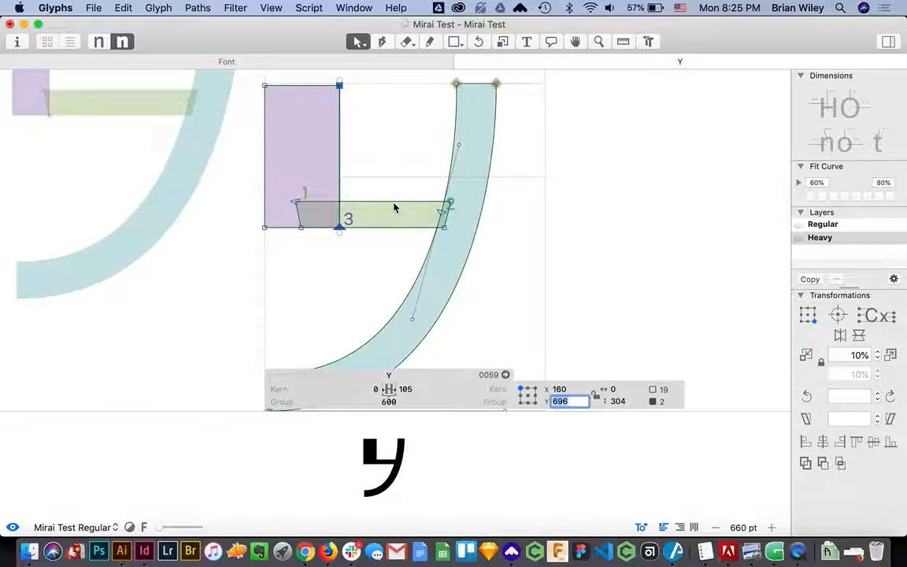
{"action": "scroll", "coordinate": [382, 148], "scroll_direction": "up", "scroll_amount": 2}
{"action": "scroll", "coordinate": [382, 148], "scroll_direction": "left", "scroll_amount": 2}
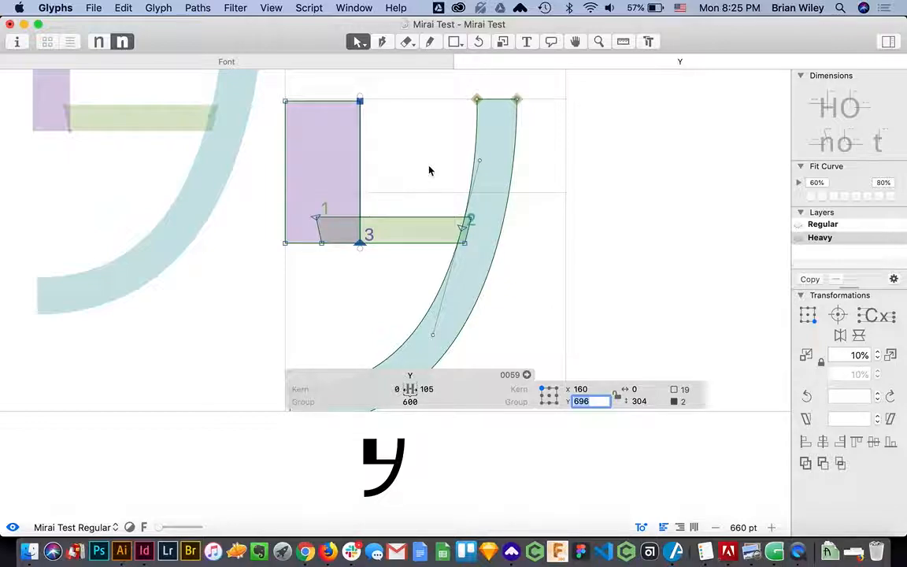
{"action": "scroll", "coordinate": [429, 170], "scroll_direction": "down", "scroll_amount": 3}
{"action": "scroll", "coordinate": [429, 170], "scroll_direction": "left", "scroll_amount": 1}
{"action": "scroll", "coordinate": [429, 170], "scroll_direction": "down", "scroll_amount": 2}
{"action": "scroll", "coordinate": [429, 170], "scroll_direction": "left", "scroll_amount": 1}
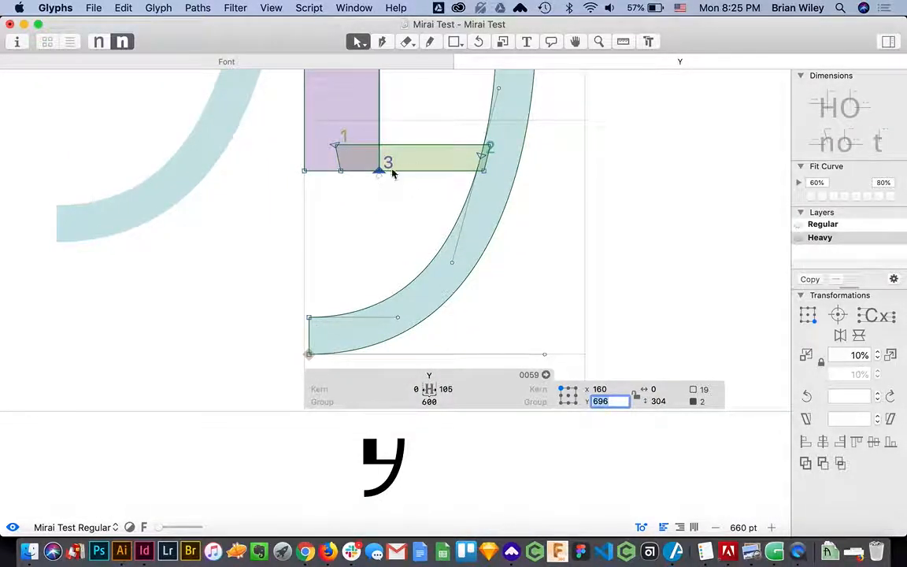
Set the height of the crossbar's four nodes to 76, using the bottom-center reference point
{"action": "left_click", "coordinate": [335, 146]}
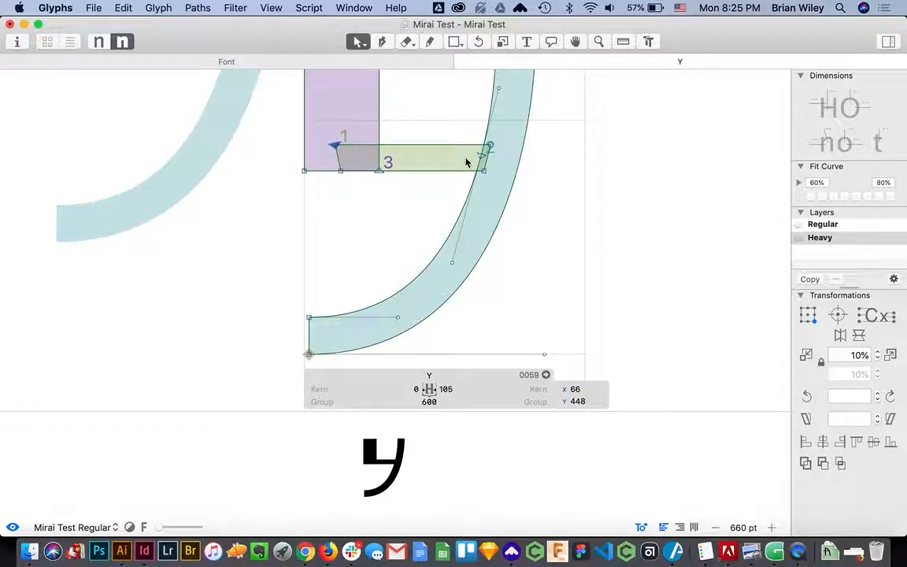
{"action": "left_click", "coordinate": [339, 171], "text": "shift"}
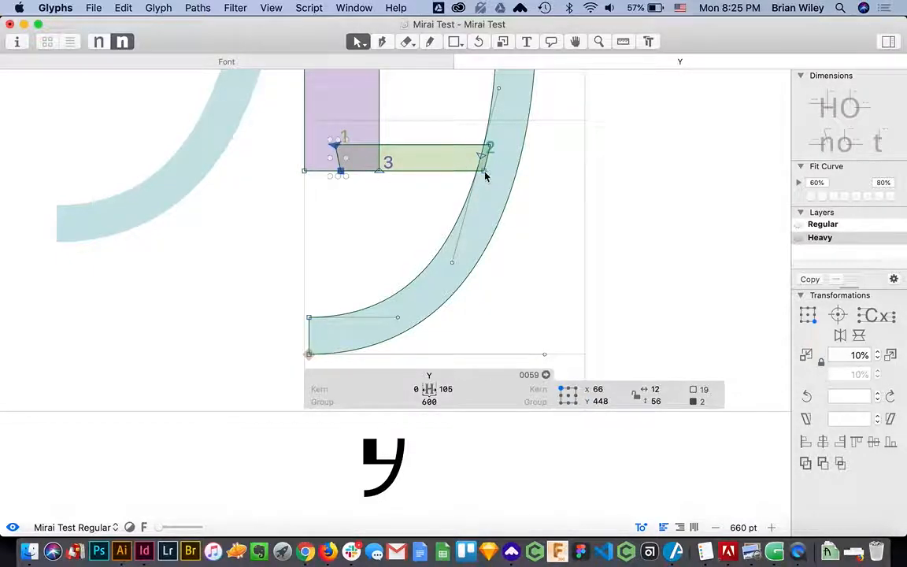
{"action": "left_click", "coordinate": [489, 147], "text": "shift"}
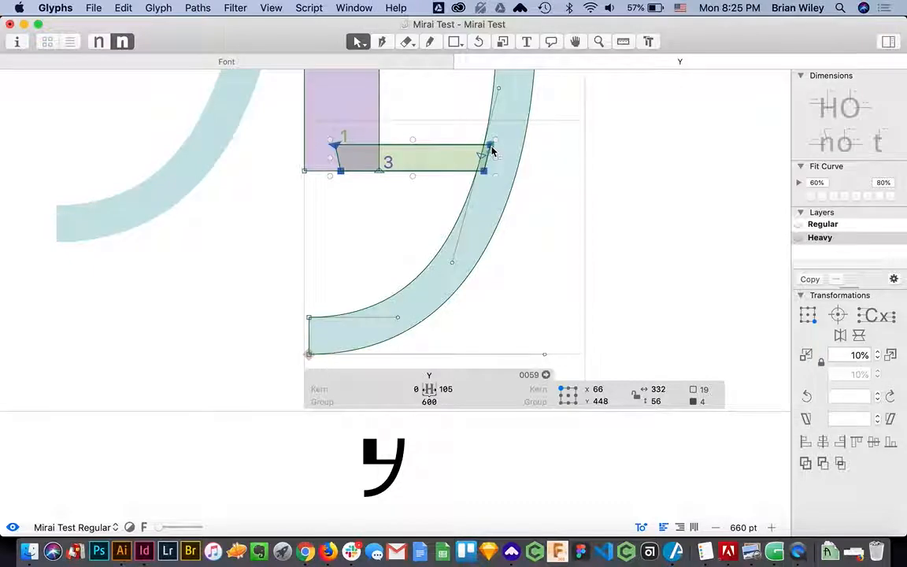
{"action": "left_click", "coordinate": [569, 404]}
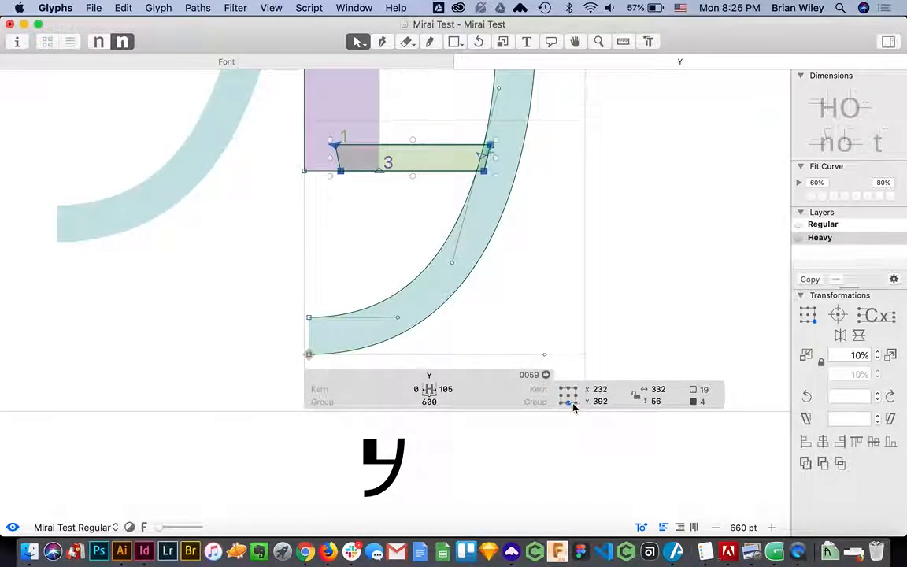
{"action": "left_click", "coordinate": [660, 400]}
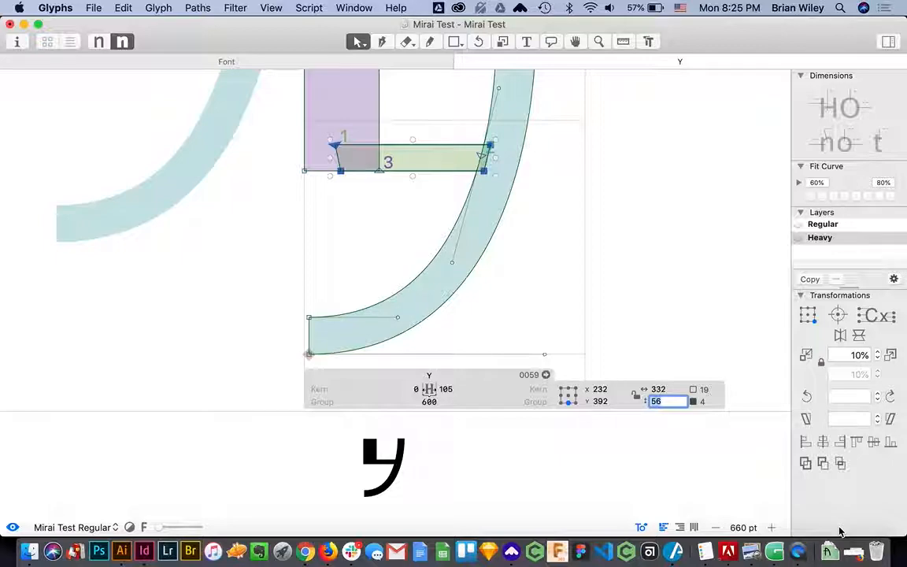
{"action": "scroll", "coordinate": [615, 254], "scroll_direction": "right", "scroll_amount": 5}
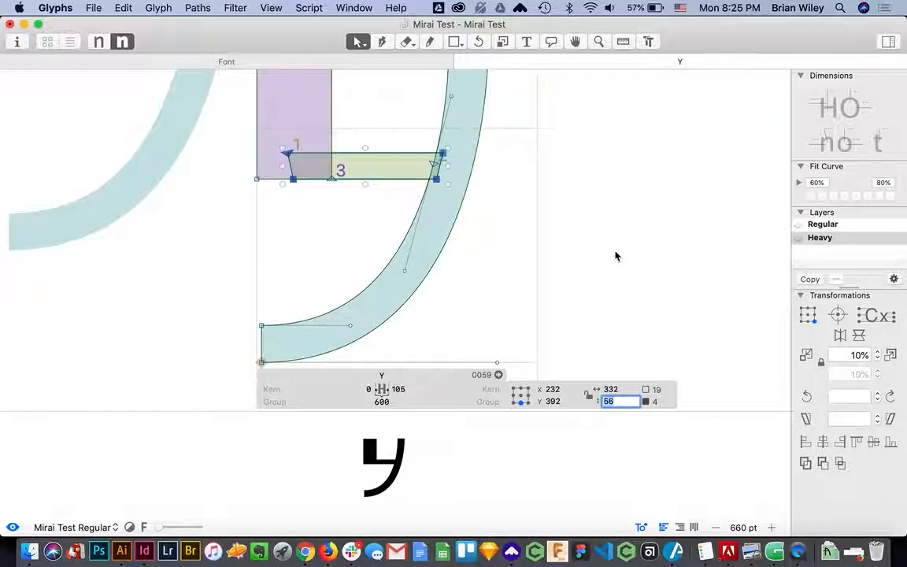
{"action": "type", "text": "76"}
{"action": "key", "text": "Tab"}
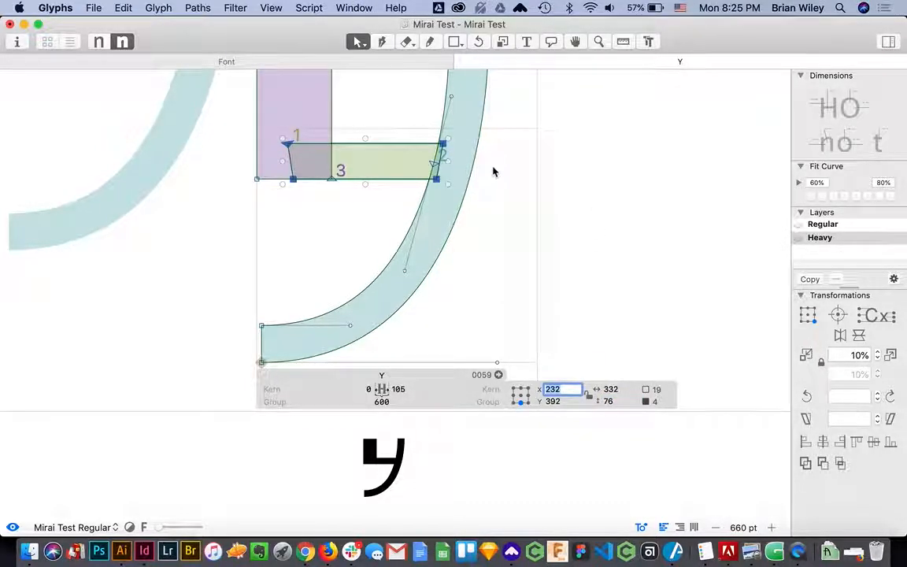
{"action": "scroll", "coordinate": [508, 196], "scroll_direction": "up", "scroll_amount": 3}
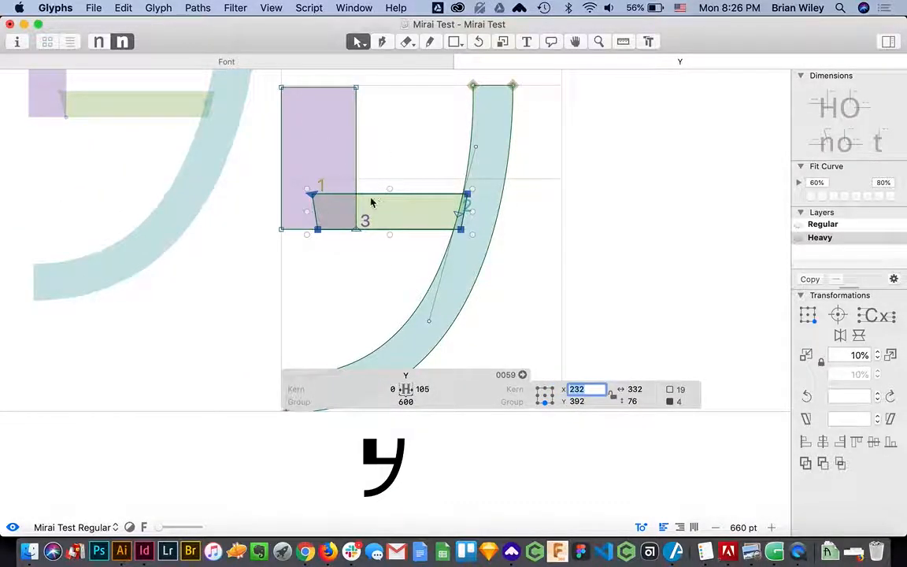
{"action": "left_click", "coordinate": [588, 140]}
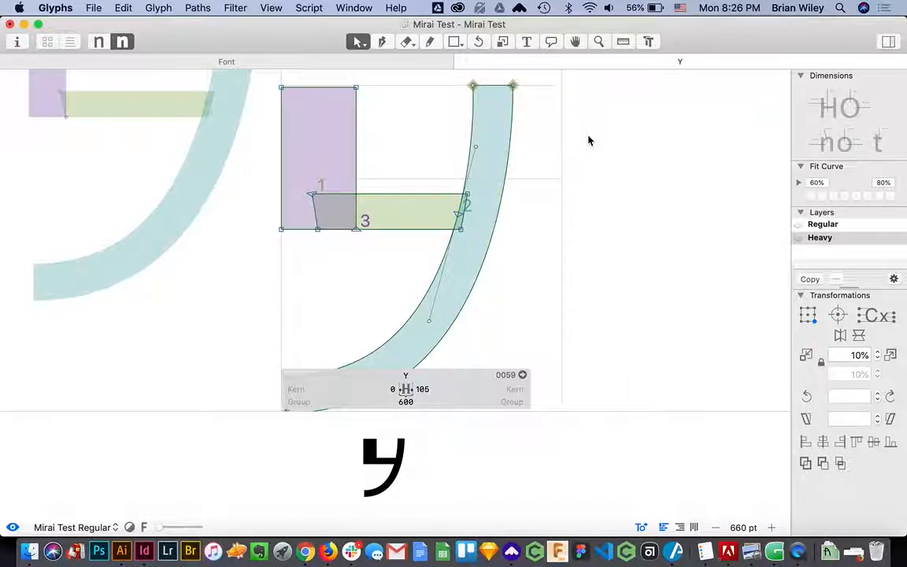
Thicken the curved stroke by selecting its five nodes and applying Offset Curve at 40 horizontal and 40 vertical with Keep Compatible enabled
{"action": "scroll", "coordinate": [588, 140], "scroll_direction": "right", "scroll_amount": 1}
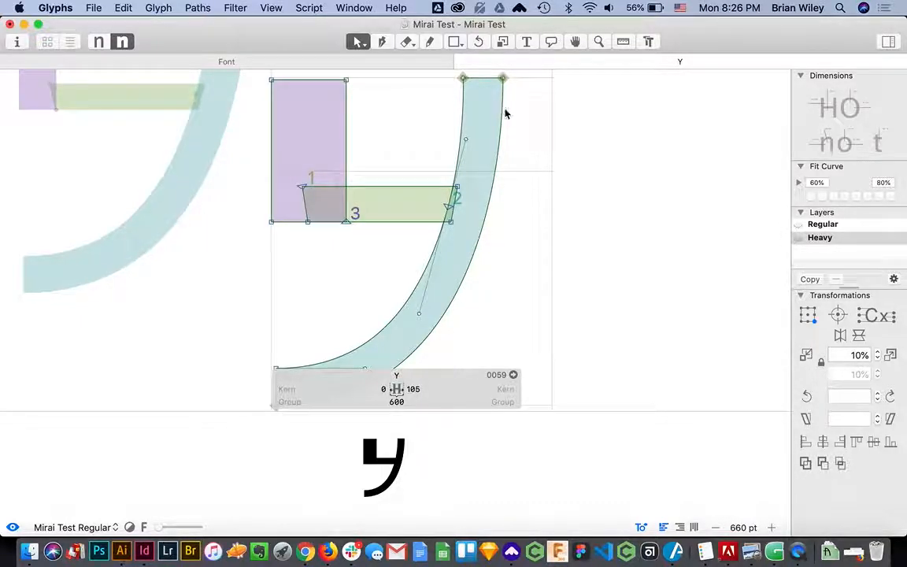
{"action": "left_click", "coordinate": [463, 79]}
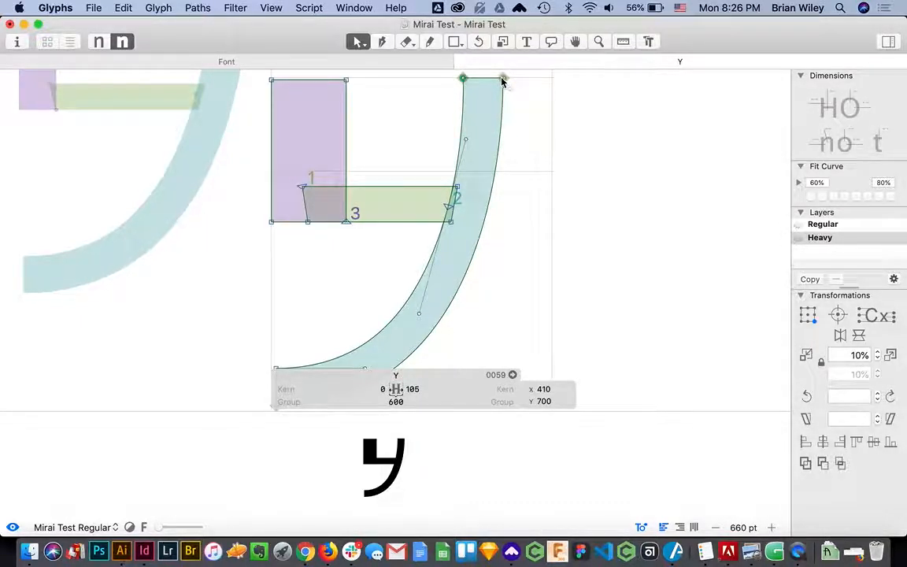
{"action": "left_click", "coordinate": [502, 79], "text": "shift"}
{"action": "left_click", "coordinate": [448, 206], "text": "shift"}
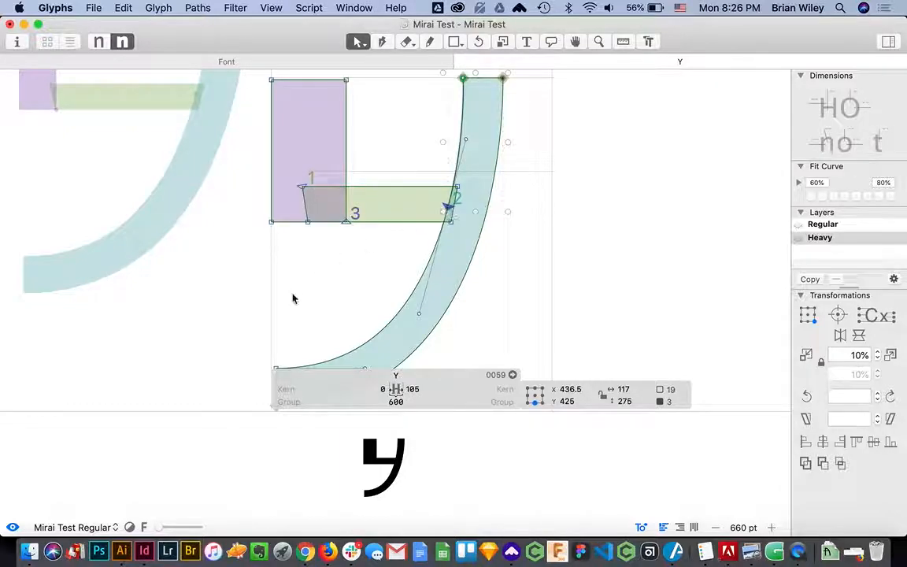
{"action": "scroll", "coordinate": [303, 288], "scroll_direction": "down", "scroll_amount": 3}
{"action": "left_click", "coordinate": [287, 295], "text": "shift"}
{"action": "left_click", "coordinate": [287, 332], "text": "shift"}
{"action": "left_click", "coordinate": [234, 7]}
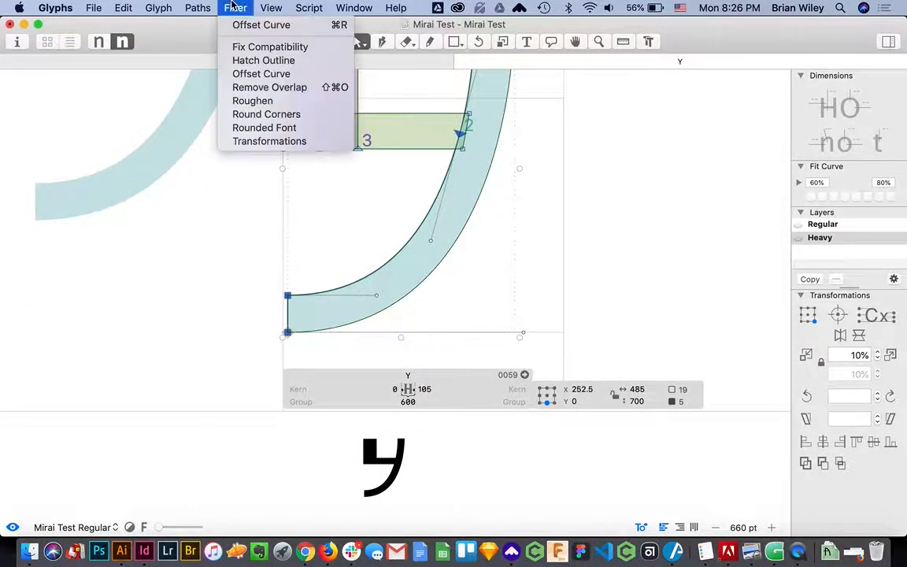
{"action": "left_click", "coordinate": [261, 74]}
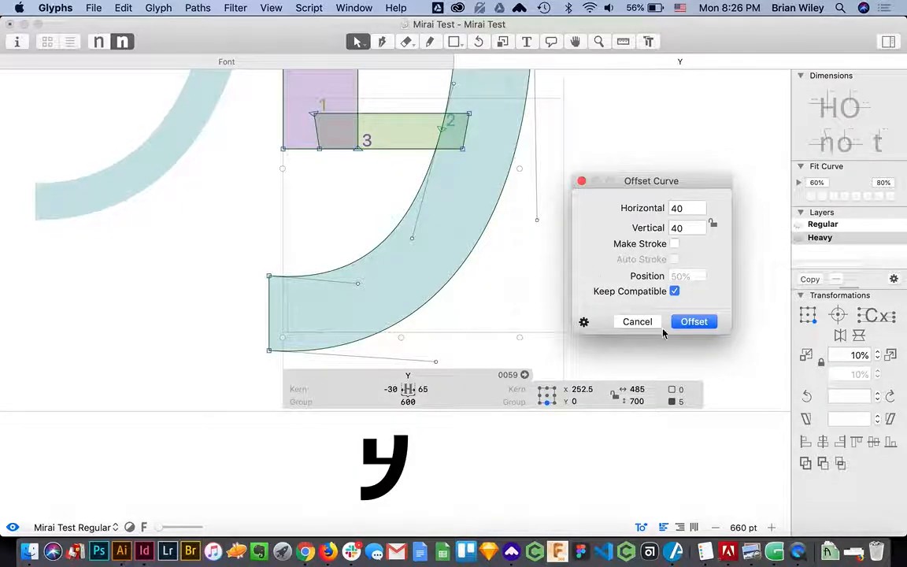
{"action": "left_click", "coordinate": [702, 321]}
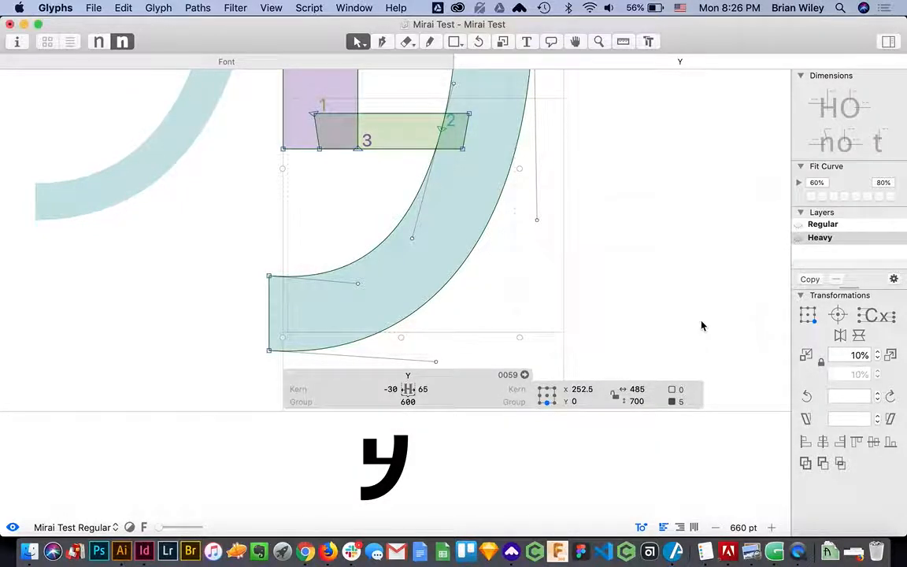
{"action": "scroll", "coordinate": [572, 255], "scroll_direction": "up", "scroll_amount": 2}
{"action": "scroll", "coordinate": [572, 255], "scroll_direction": "up", "scroll_amount": 2}
{"action": "left_click", "coordinate": [587, 195]}
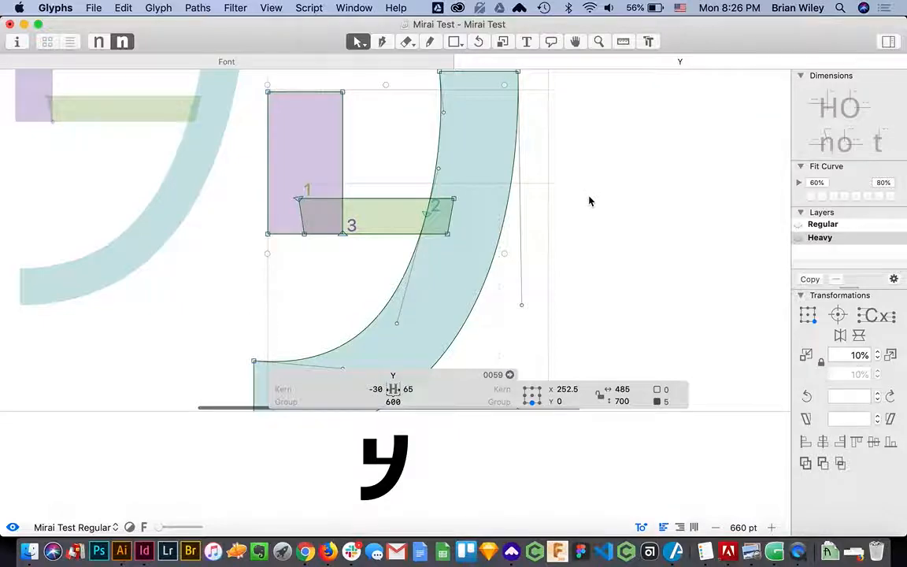
Delete the extra on-curve node midway along the inner edge of the Heavy master's curved stroke
{"action": "left_click", "coordinate": [430, 220]}
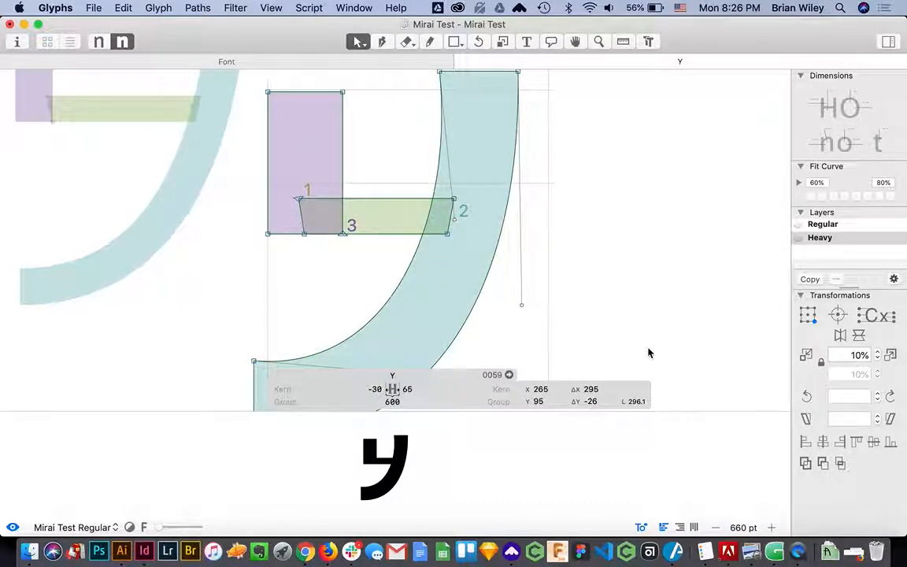
{"action": "scroll", "coordinate": [649, 353], "scroll_direction": "down", "scroll_amount": 2}
{"action": "scroll", "coordinate": [649, 349], "scroll_direction": "up", "scroll_amount": 2}
{"action": "scroll", "coordinate": [648, 350], "scroll_direction": "right", "scroll_amount": 2}
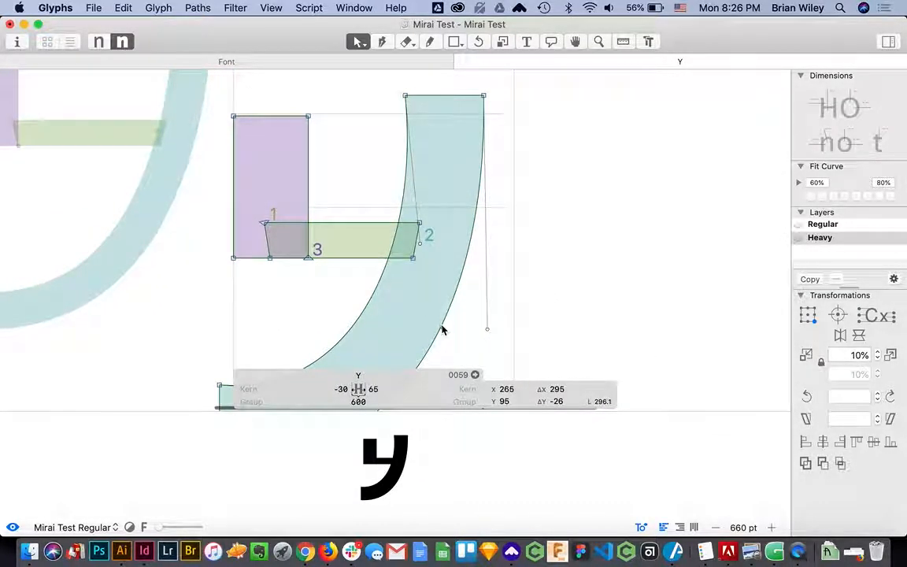
{"action": "scroll", "coordinate": [433, 251], "scroll_direction": "down", "scroll_amount": 5}
{"action": "scroll", "coordinate": [432, 251], "scroll_direction": "left", "scroll_amount": 1}
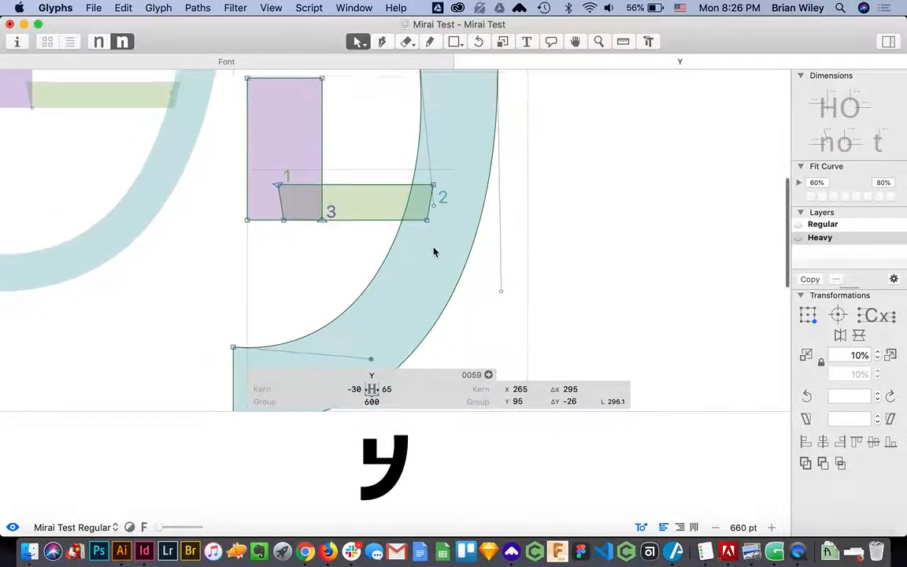
Move the curved stroke's two top-end nodes down onto the cap-height line
{"action": "scroll", "coordinate": [433, 251], "scroll_direction": "up", "scroll_amount": 6}
{"action": "scroll", "coordinate": [433, 252], "scroll_direction": "right", "scroll_amount": 3}
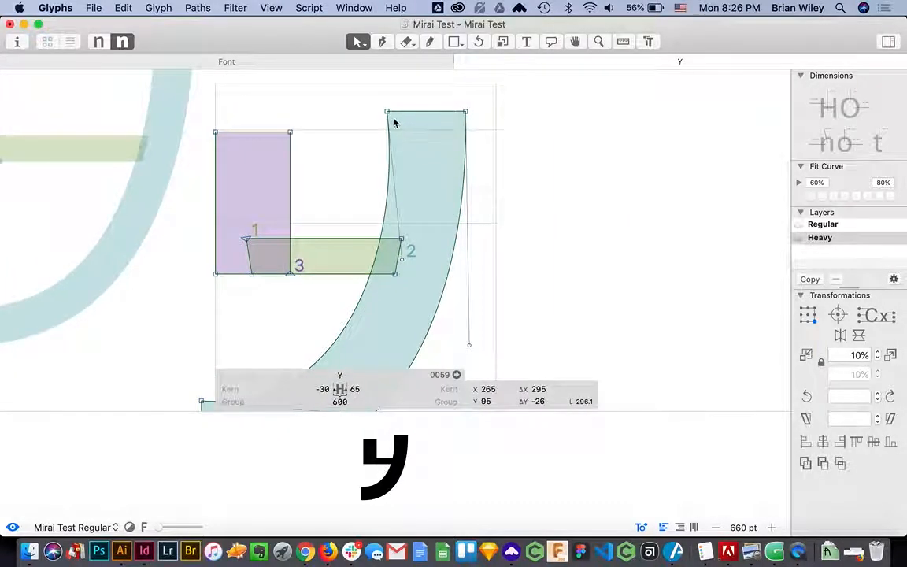
{"action": "left_click", "coordinate": [388, 114]}
{"action": "left_click", "coordinate": [466, 112], "text": "shift"}
{"action": "left_click_drag", "start_coordinate": [466, 112], "coordinate": [469, 131]}
{"action": "left_click", "coordinate": [506, 160]}
Move the two nodes at the curved stroke's lower end so their bottom-center reference sits at X 0, Y 0
{"action": "scroll", "coordinate": [510, 166], "scroll_direction": "down", "scroll_amount": 3}
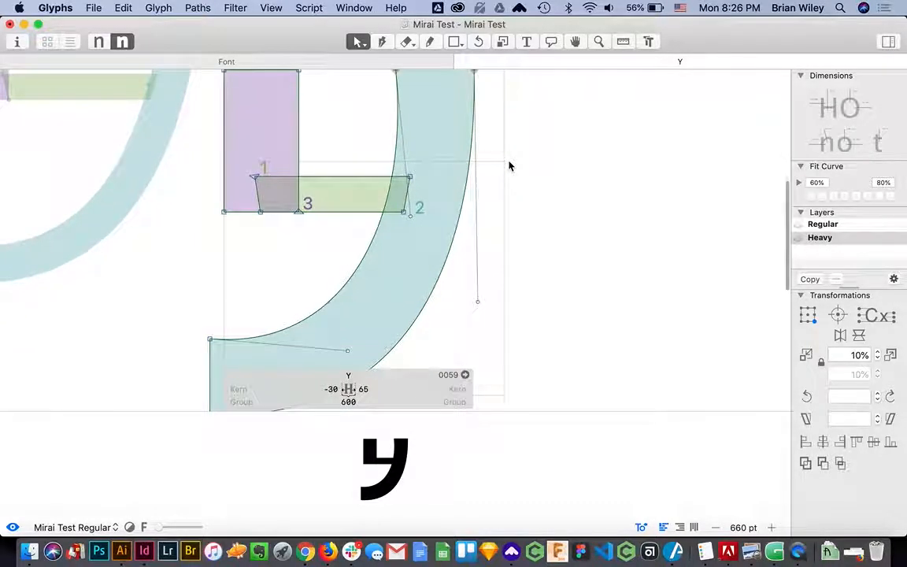
{"action": "scroll", "coordinate": [277, 307], "scroll_direction": "down", "scroll_amount": 3}
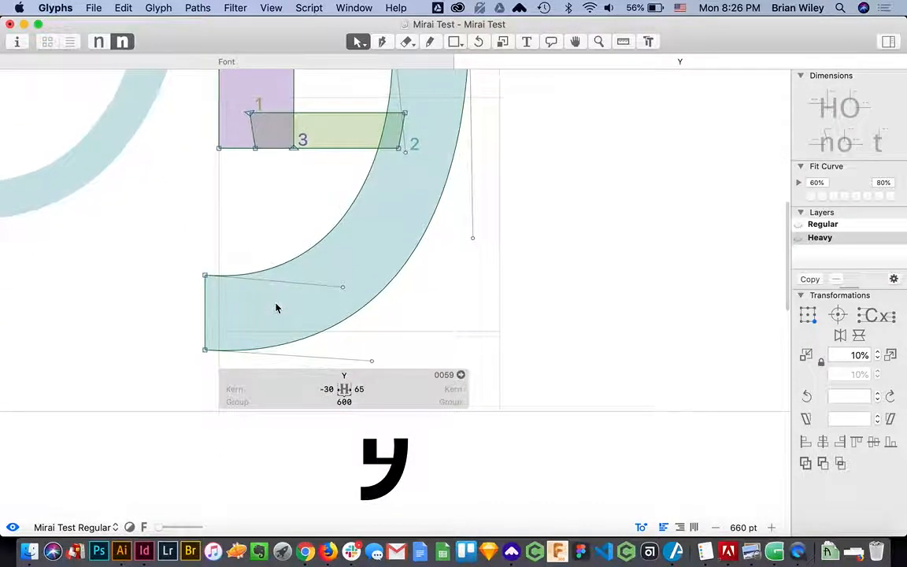
{"action": "left_click", "coordinate": [205, 350]}
{"action": "left_click", "coordinate": [205, 276], "text": "shift"}
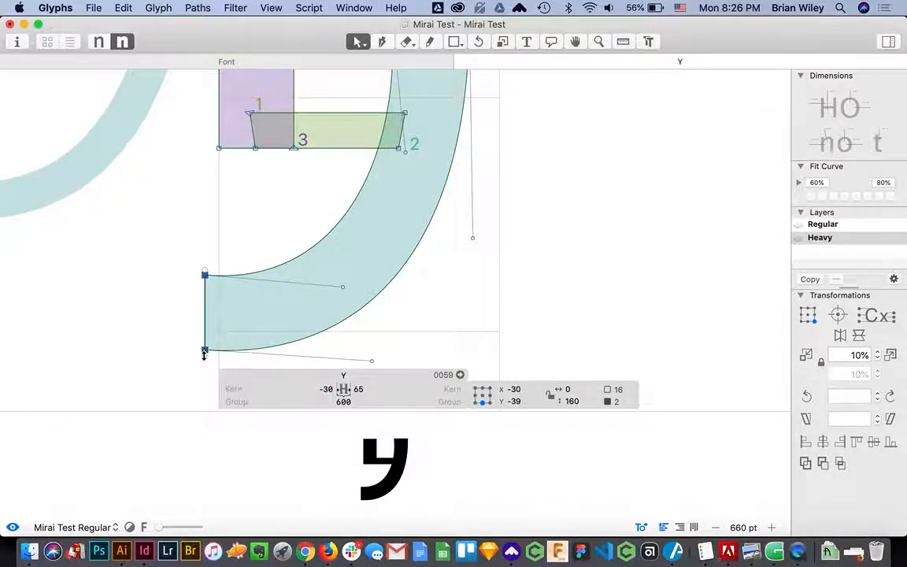
{"action": "left_click_drag", "start_coordinate": [205, 350], "coordinate": [219, 331]}
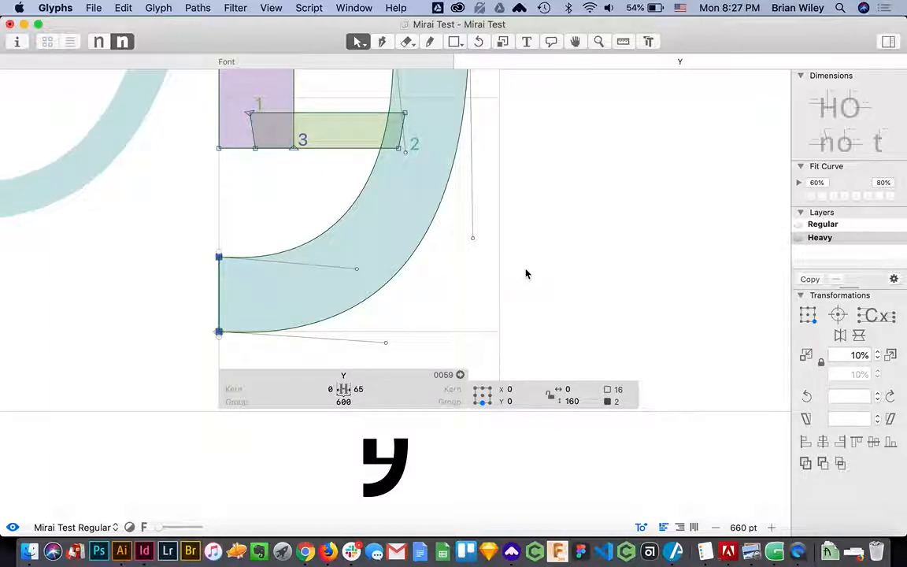
Straighten the two handles at the curved stroke's lower end so that they run horizontally from their nodes
{"action": "left_click", "coordinate": [385, 344]}
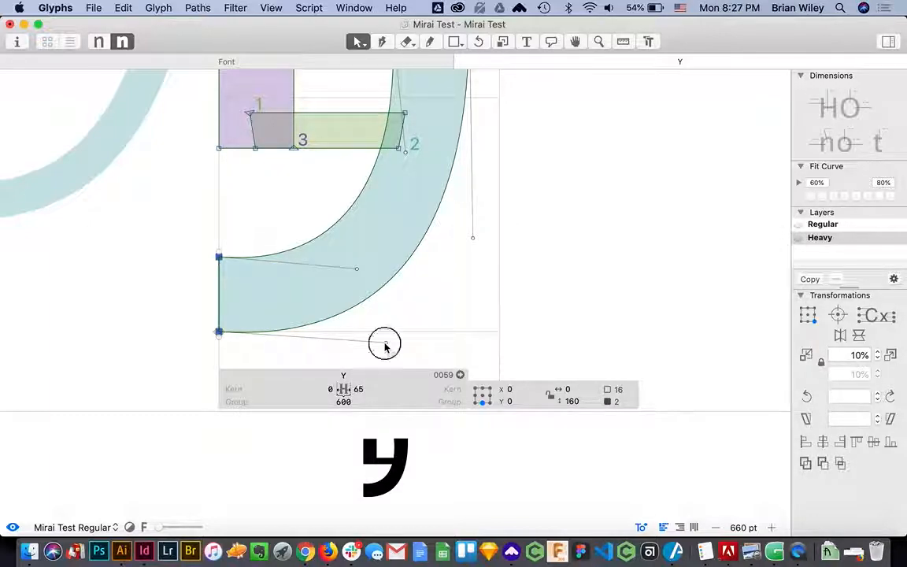
{"action": "left_click", "coordinate": [357, 270], "text": "shift"}
{"action": "mouse_move", "coordinate": [386, 343]}
{"action": "left_mouse_down"}
{"action": "mouse_move", "coordinate": [383, 330]}
{"action": "mouse_move", "coordinate": [391, 333]}
{"action": "left_mouse_up"}
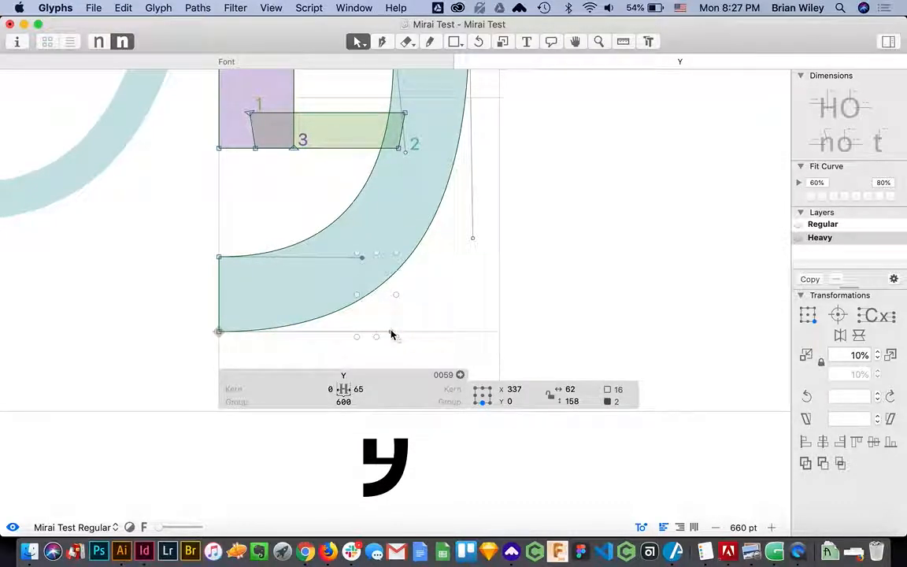
Make the upper handle of the curved stroke's inner edge vertical by aligning it with its node at X 367
{"action": "scroll", "coordinate": [518, 130], "scroll_direction": "up", "scroll_amount": 5}
{"action": "scroll", "coordinate": [518, 130], "scroll_direction": "down", "scroll_amount": 3}
{"action": "scroll", "coordinate": [513, 145], "scroll_direction": "up", "scroll_amount": 3}
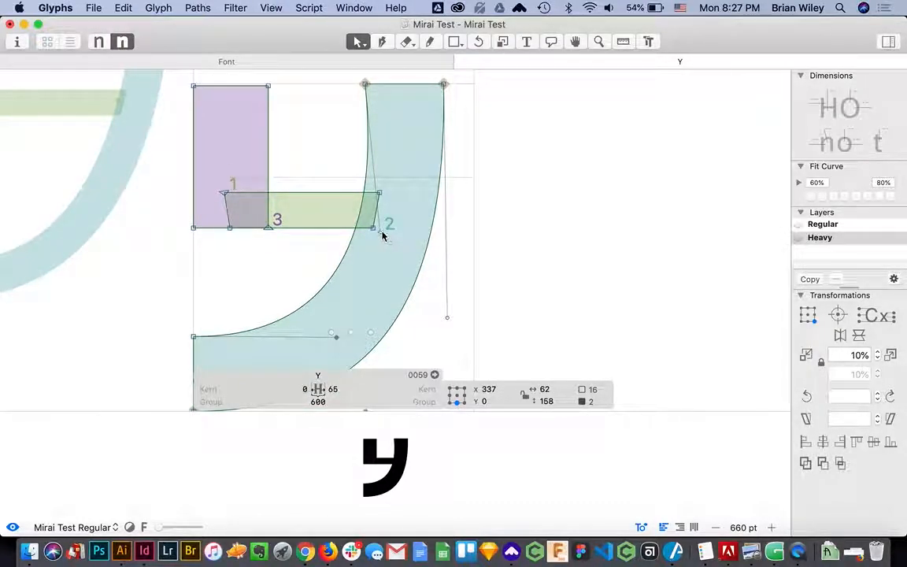
{"action": "left_click", "coordinate": [381, 234]}
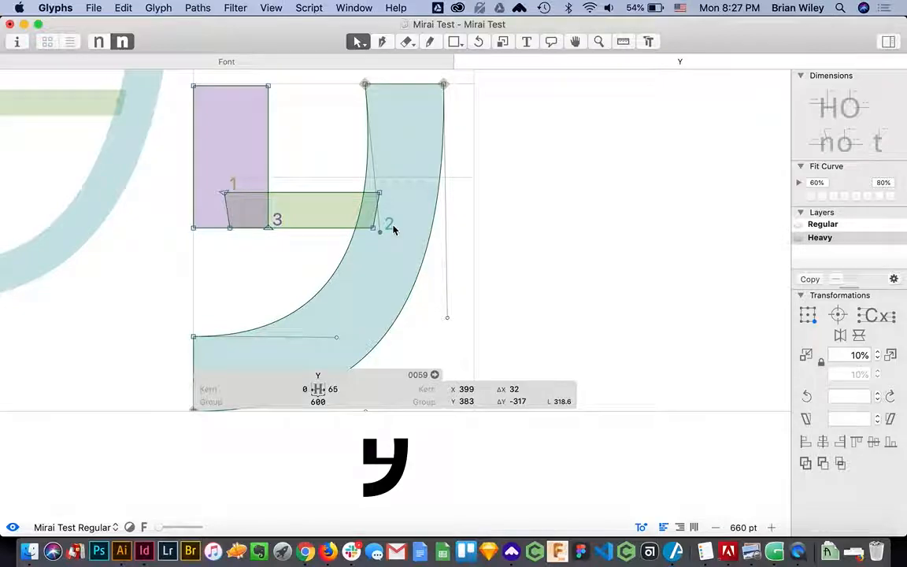
{"action": "left_click", "coordinate": [448, 317], "text": "shift"}
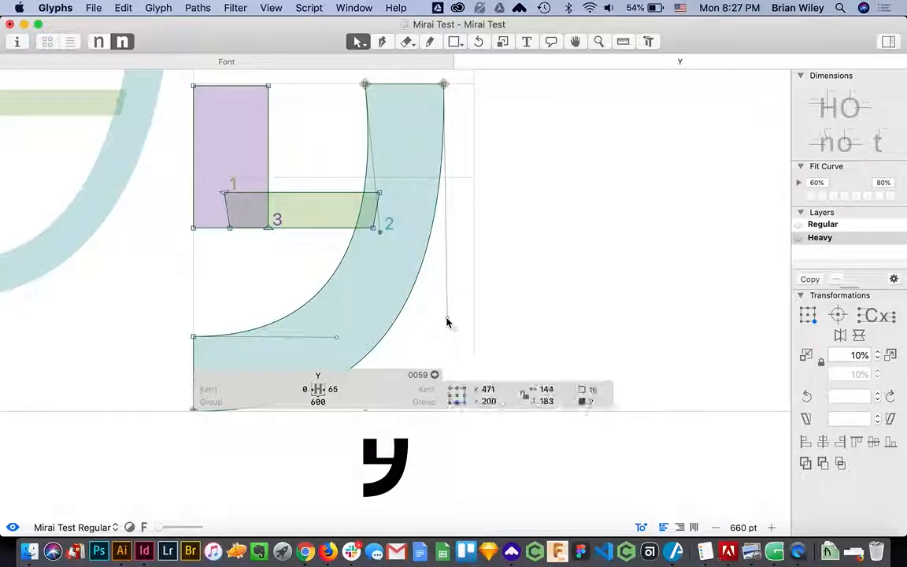
{"action": "left_click", "coordinate": [481, 250]}
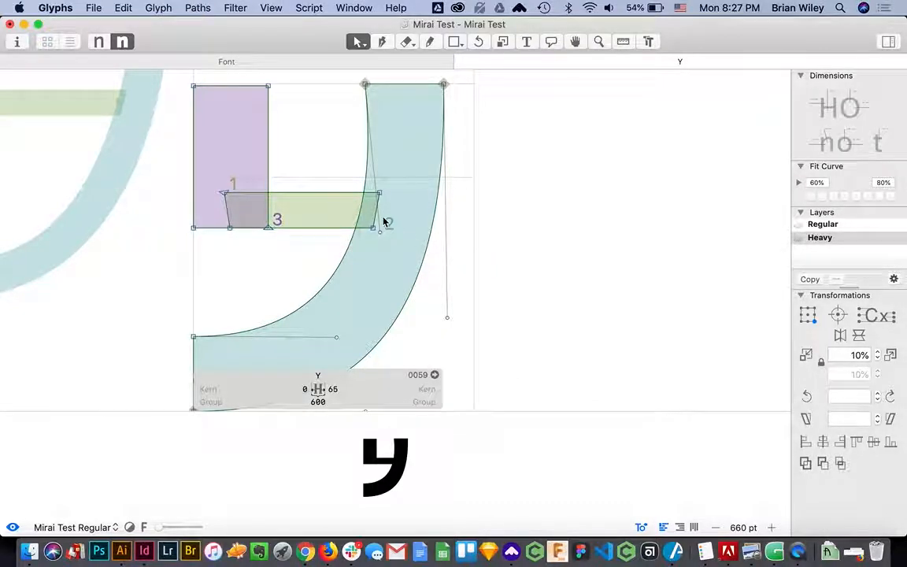
{"action": "left_click_drag", "start_coordinate": [380, 236], "coordinate": [369, 237]}
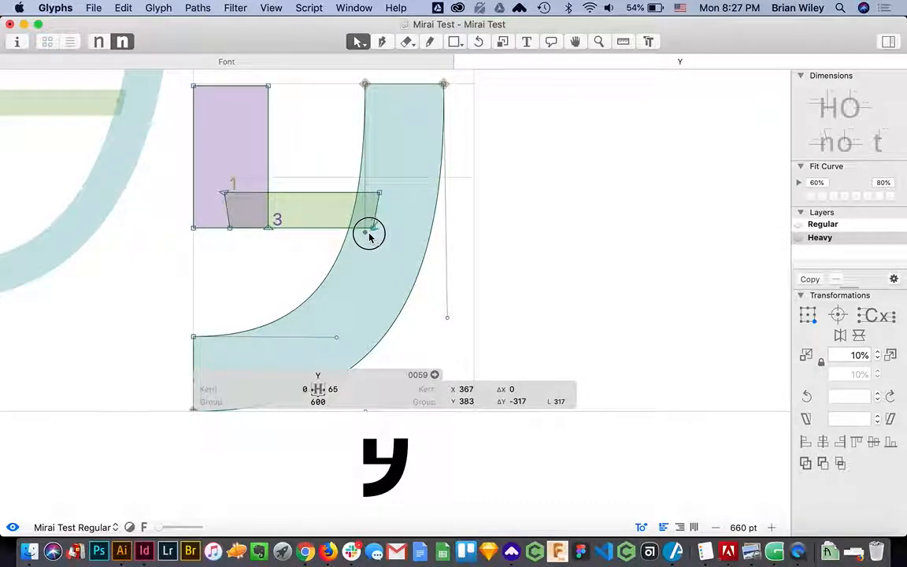
{"action": "left_click_drag", "start_coordinate": [369, 235], "coordinate": [369, 235]}
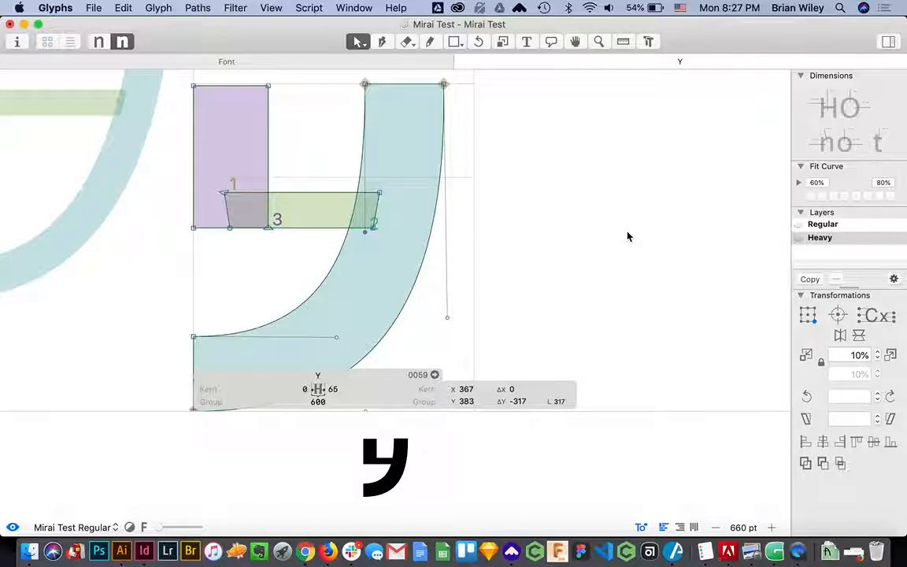
{"action": "scroll", "coordinate": [256, 103], "scroll_direction": "up", "scroll_amount": 3}
{"action": "scroll", "coordinate": [256, 103], "scroll_direction": "left", "scroll_amount": 3}
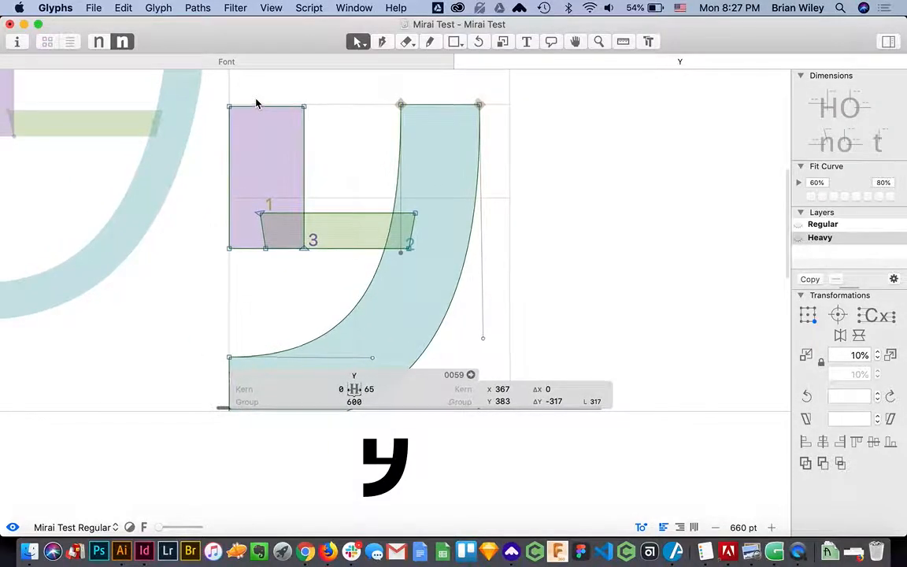
{"action": "scroll", "coordinate": [255, 104], "scroll_direction": "down", "scroll_amount": 3}
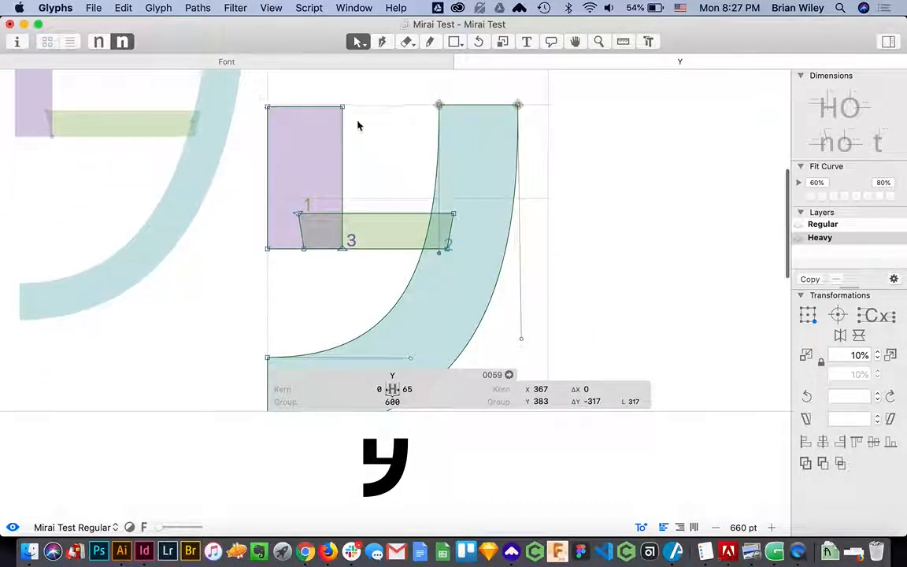
{"action": "scroll", "coordinate": [314, 181], "scroll_direction": "down", "scroll_amount": 1}
{"action": "scroll", "coordinate": [344, 218], "scroll_direction": "up", "scroll_amount": 2}
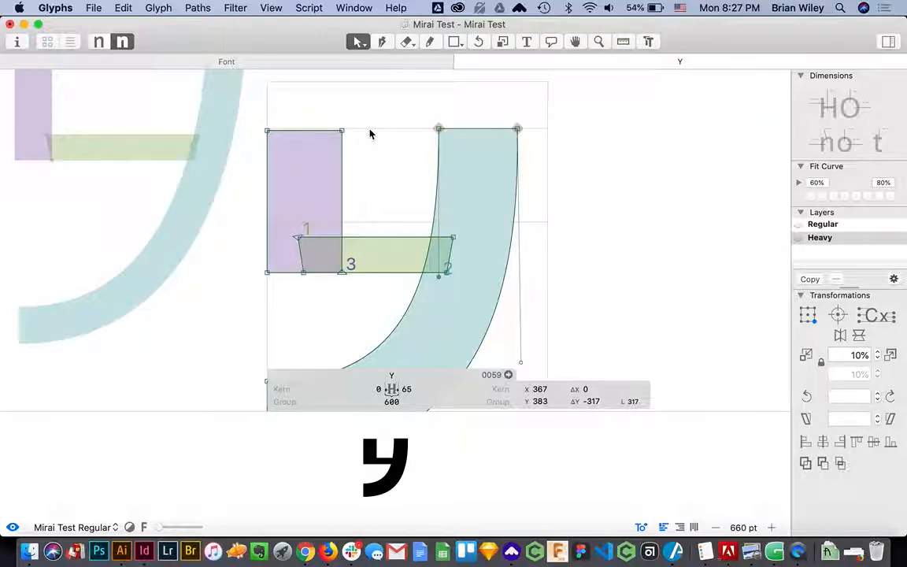
Export all instances as OTF files to the Desktop with Remove Overlap and Autohint enabled and Save as TTF off
{"action": "left_click", "coordinate": [93, 8]}
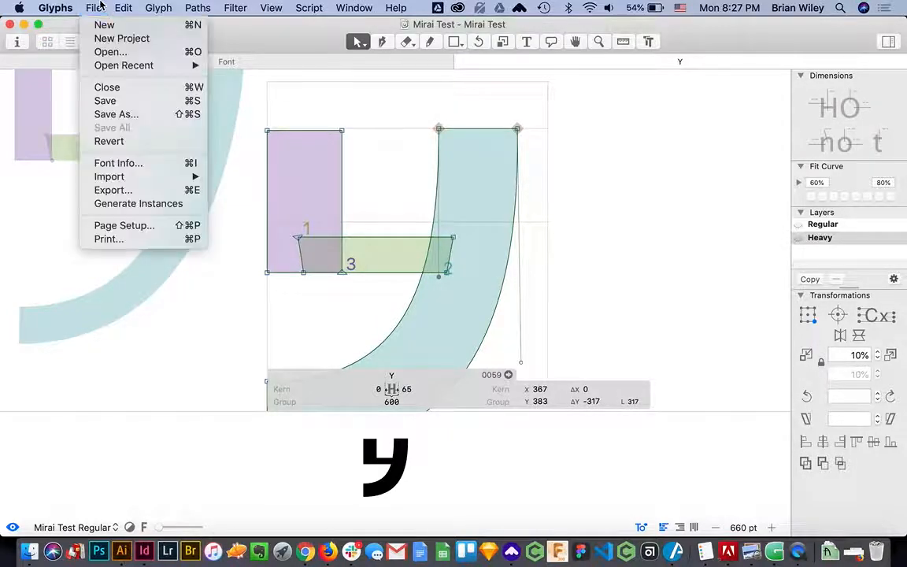
{"action": "left_click", "coordinate": [136, 195]}
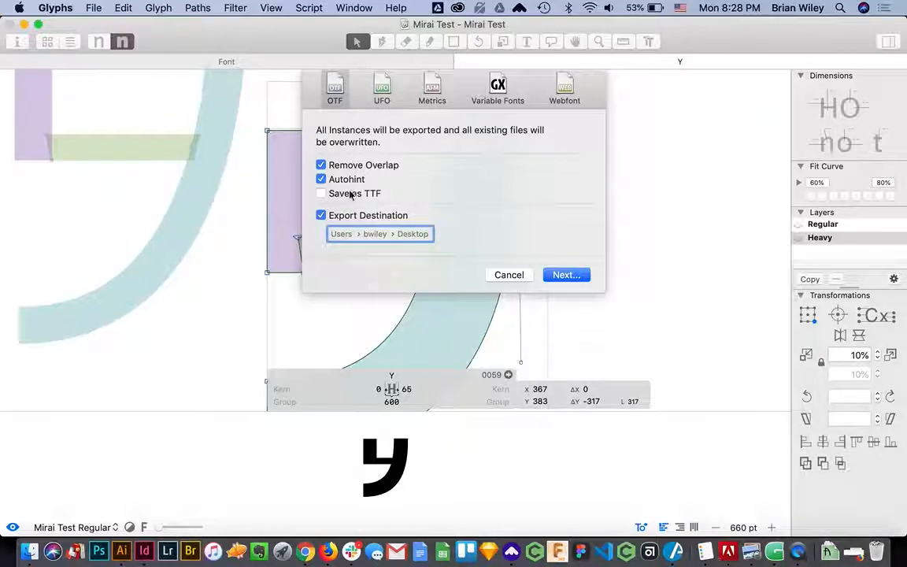
{"action": "left_click", "coordinate": [566, 274]}
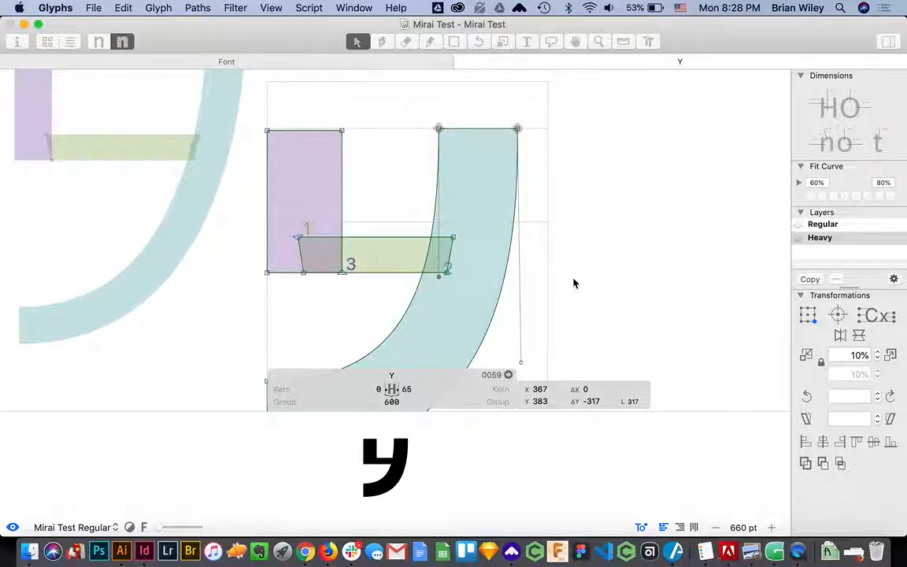
Switch to Finder and preview the exported MiraiTest-Regular.otf and MiraiTest-Heavy.otf from the Desktop folder
{"action": "left_click", "coordinate": [29, 558]}
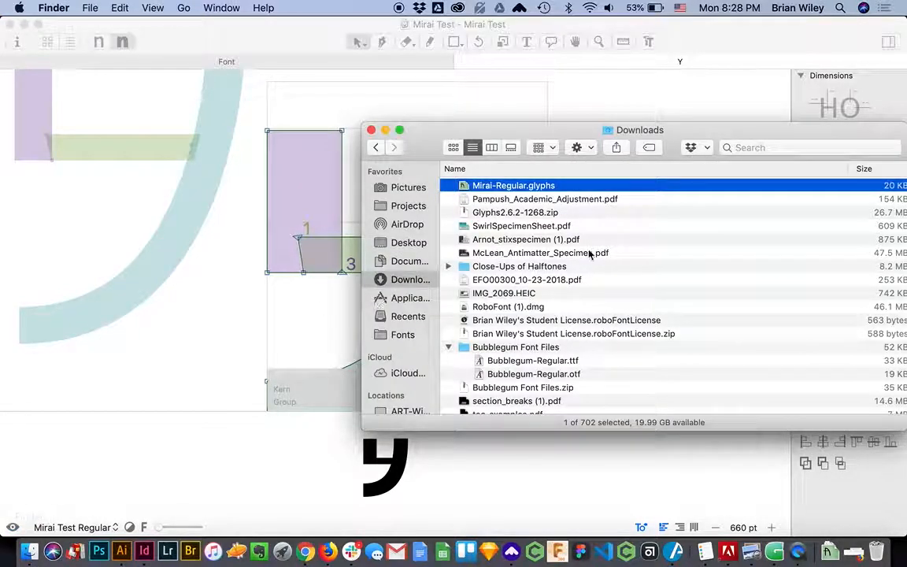
{"action": "left_click", "coordinate": [411, 243]}
{"action": "left_click", "coordinate": [538, 186]}
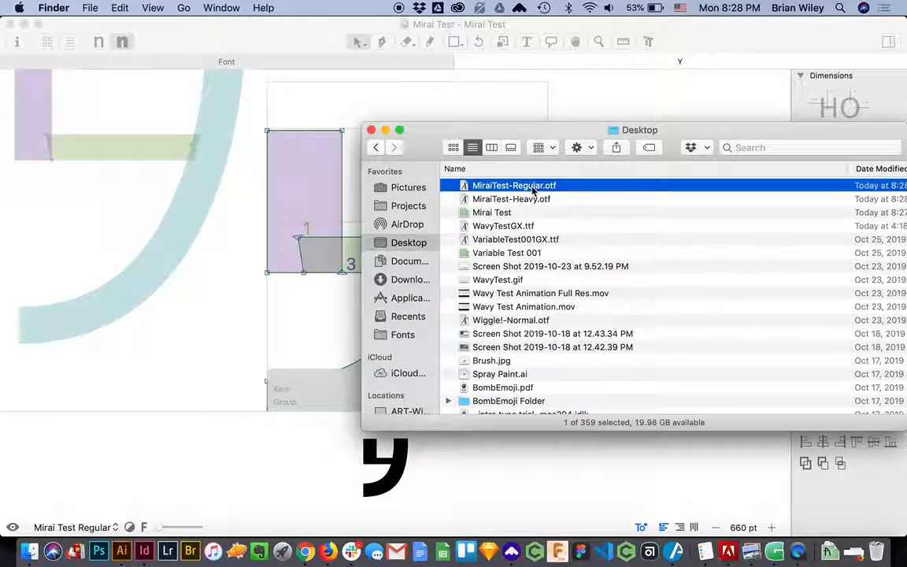
{"action": "key", "text": "space"}
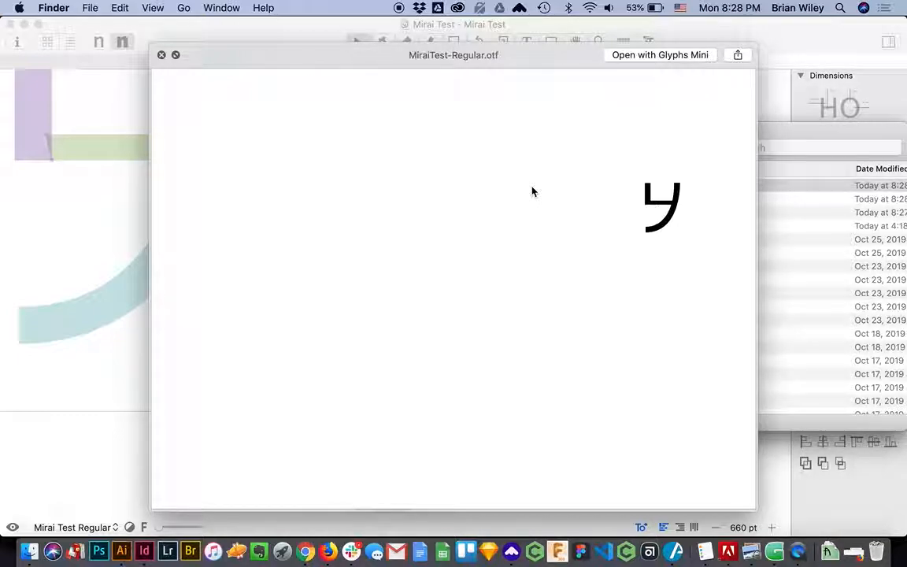
{"action": "key", "text": "Down"}
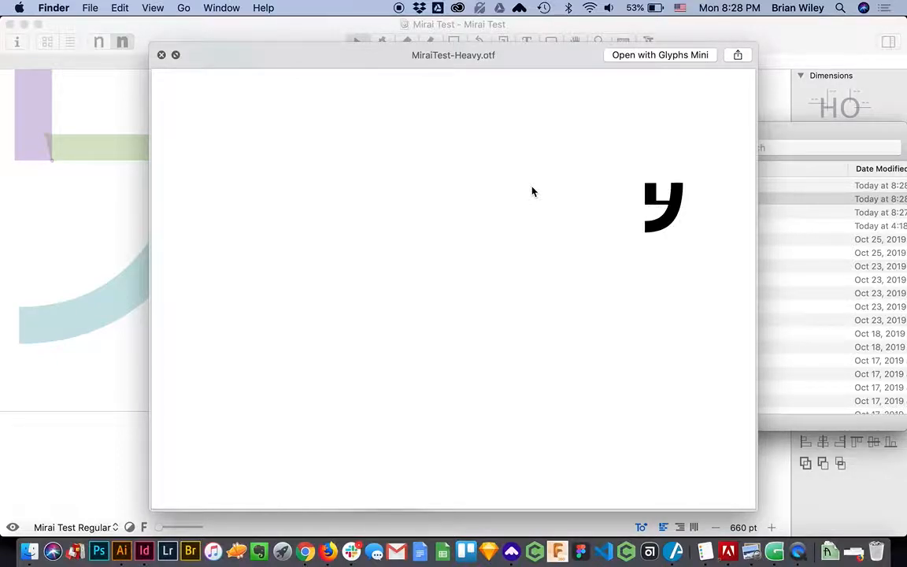
{"action": "key", "text": "space"}
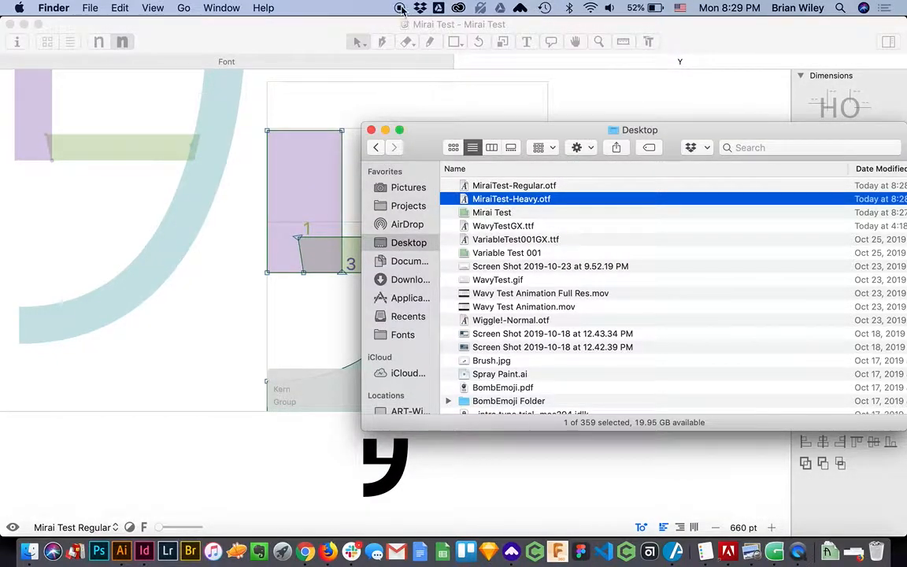